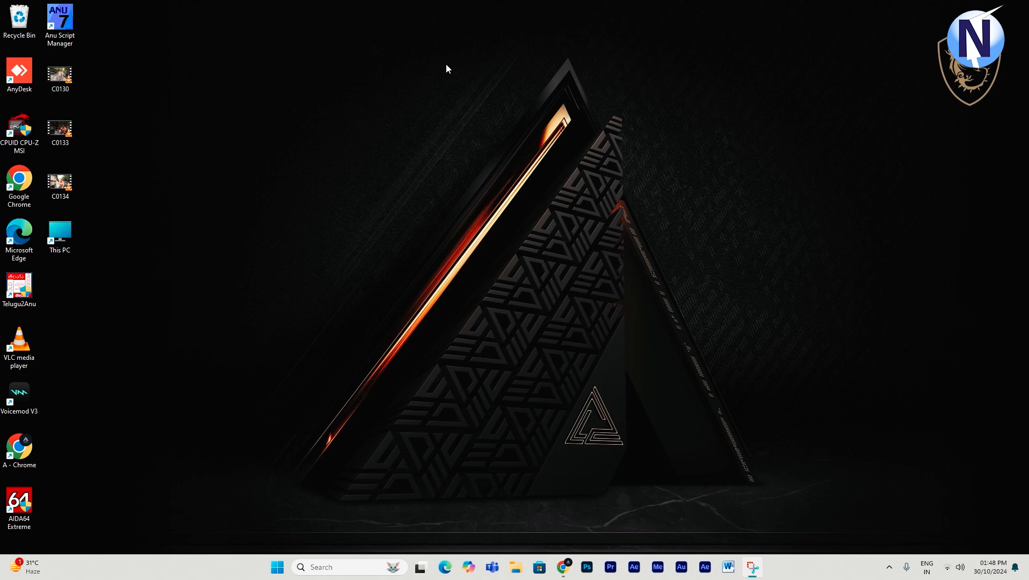
# - Launch Premiere Pro and open the recent Basic Editing project
pyautogui.click(611, 570)
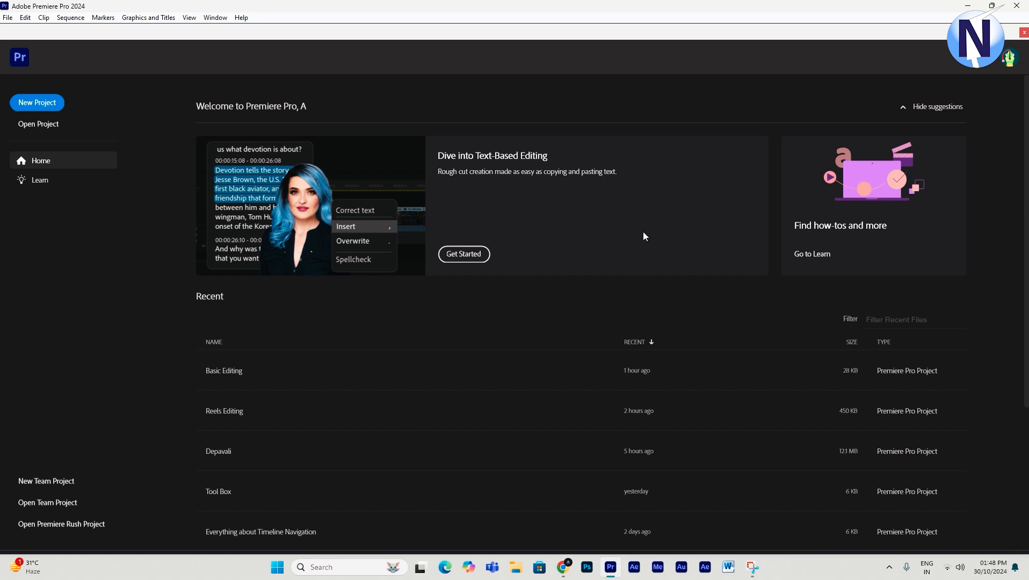
pyautogui.click(215, 371)
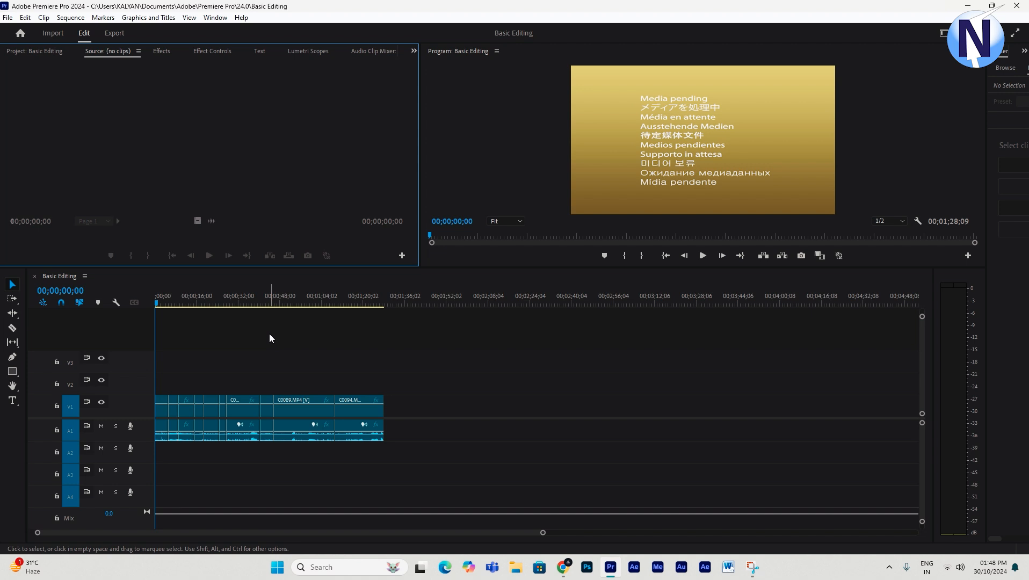
# - Zoom and scrub through the sequence timeline to review its clips and the cut between the first two clips
pyautogui.click(269, 335)
pyautogui.press('=')
pyautogui.press('=')
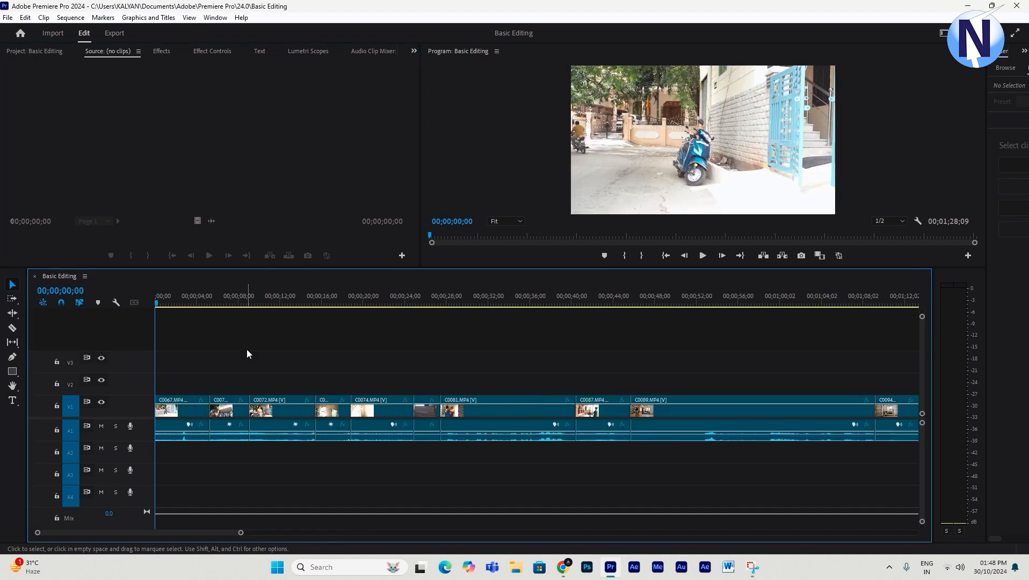
pyautogui.press('-')
pyautogui.click(180, 302)
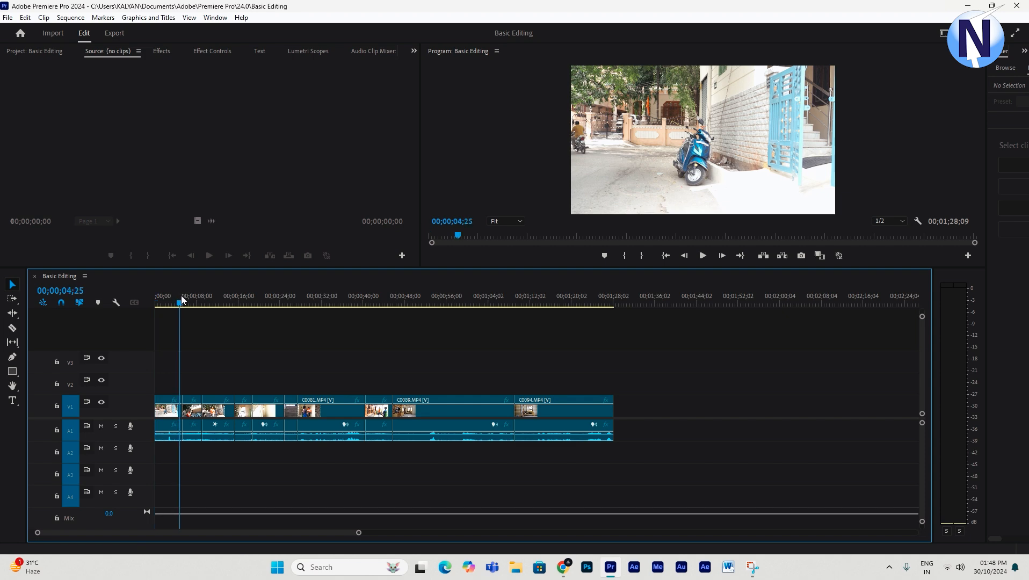
pyautogui.press('=')
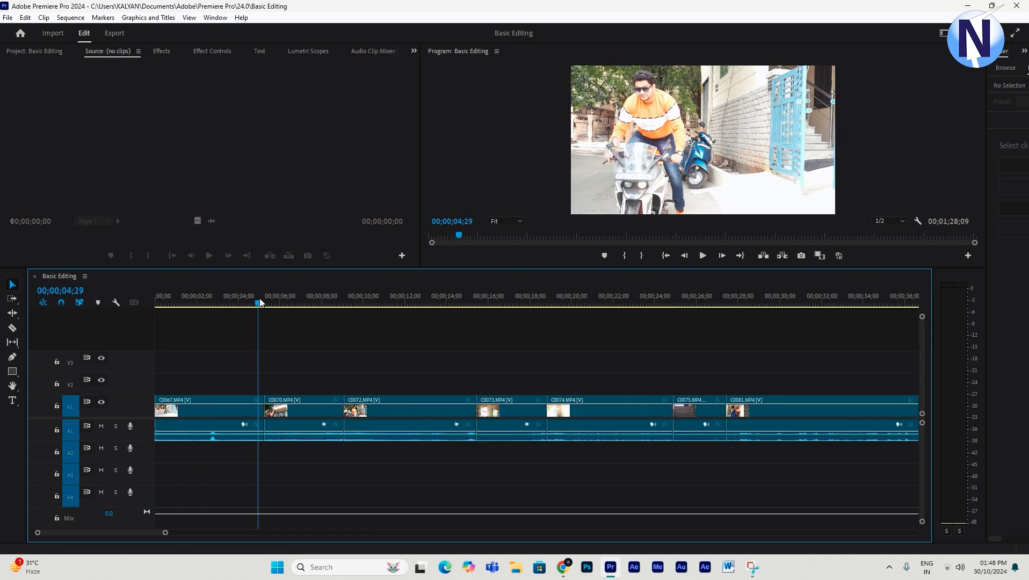
pyautogui.moveTo(259, 298); pyautogui.dragTo(386, 321)
pyautogui.press('-')
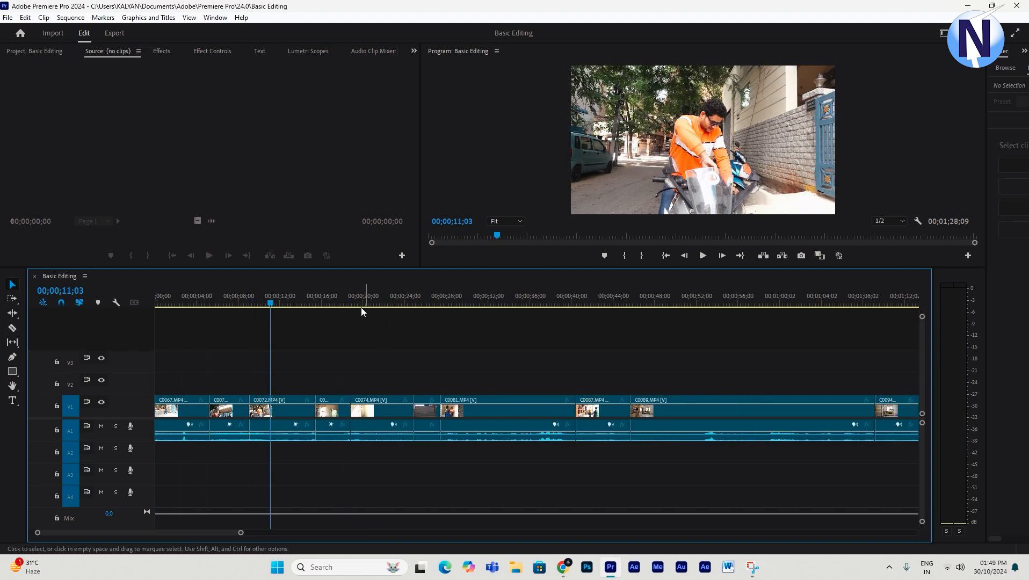
pyautogui.moveTo(311, 301); pyautogui.dragTo(422, 322)
pyautogui.press('-')
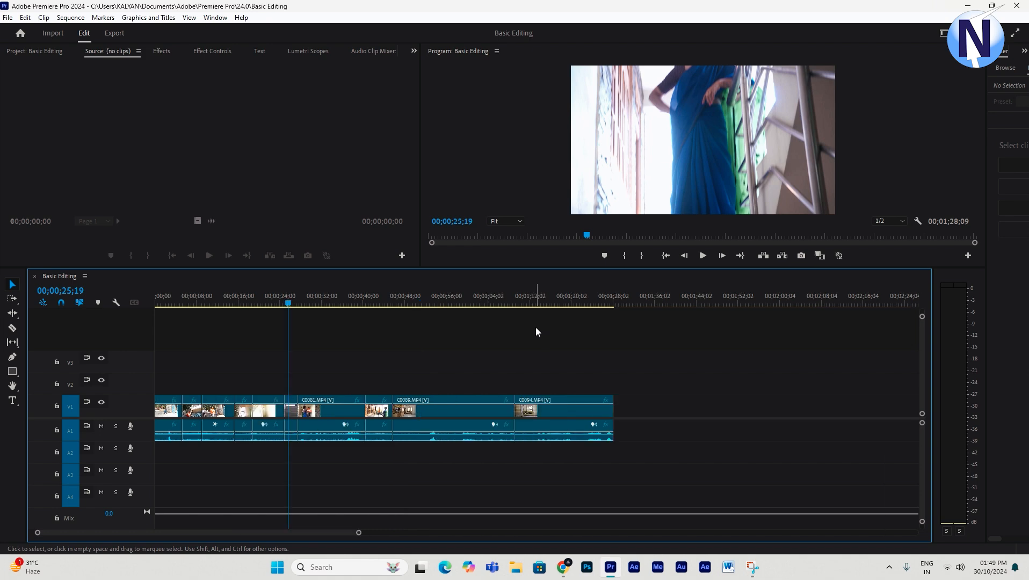
pyautogui.moveTo(307, 298); pyautogui.dragTo(181, 321)
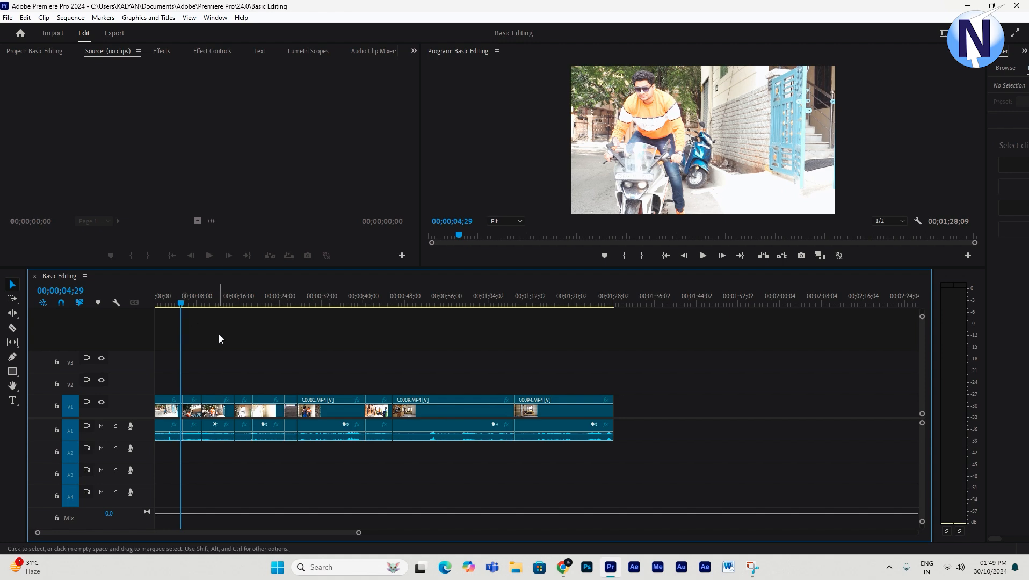
pyautogui.press('=')
pyautogui.press('=')
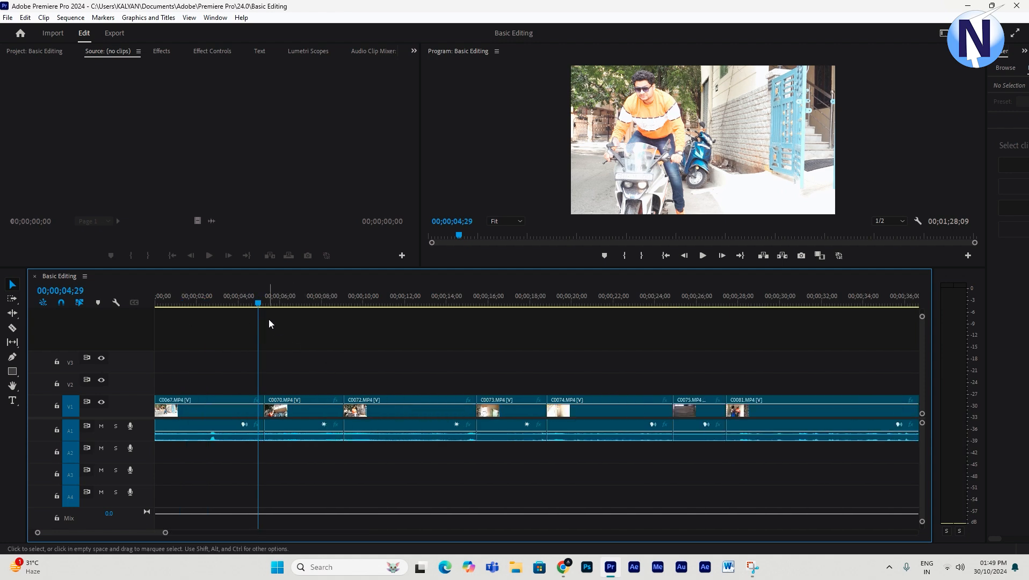
pyautogui.click(267, 304)
pyautogui.click(264, 307)
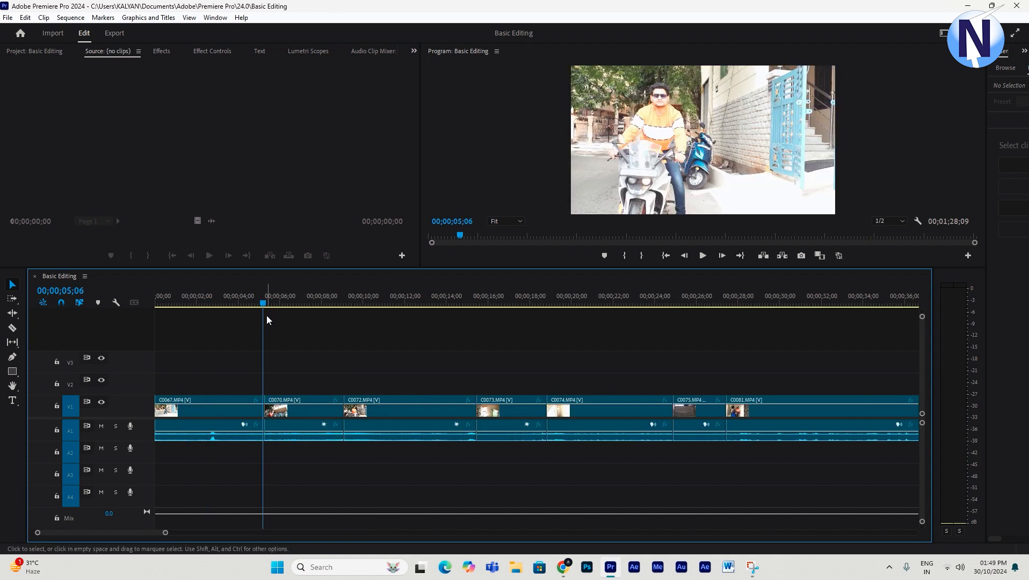
pyautogui.press('=')
pyautogui.press('=')
pyautogui.press('Down')
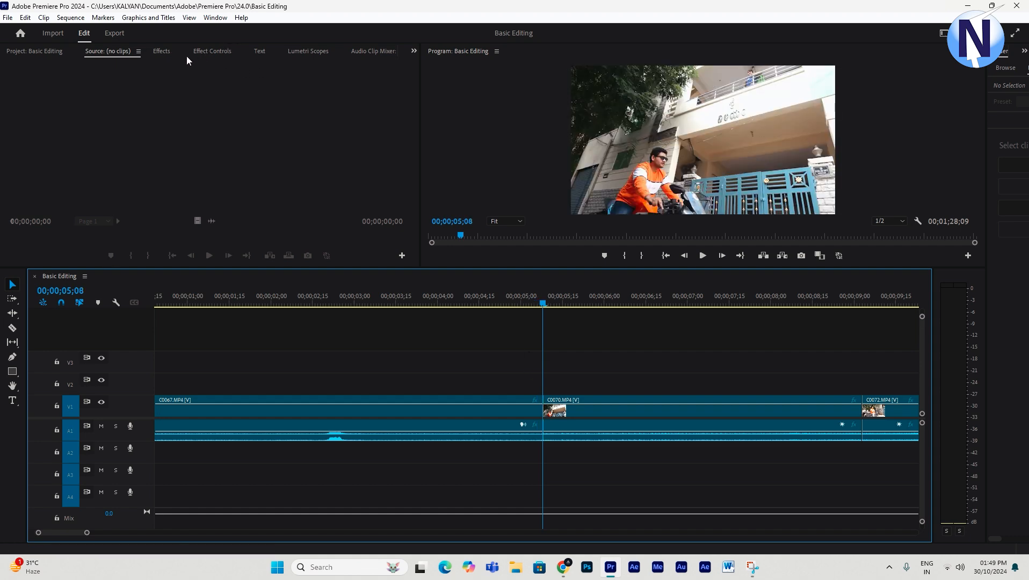
# - Open the Dissolve video transitions and apply Cross Dissolve to the cut between C0067 and C0070
pyautogui.click(162, 51)
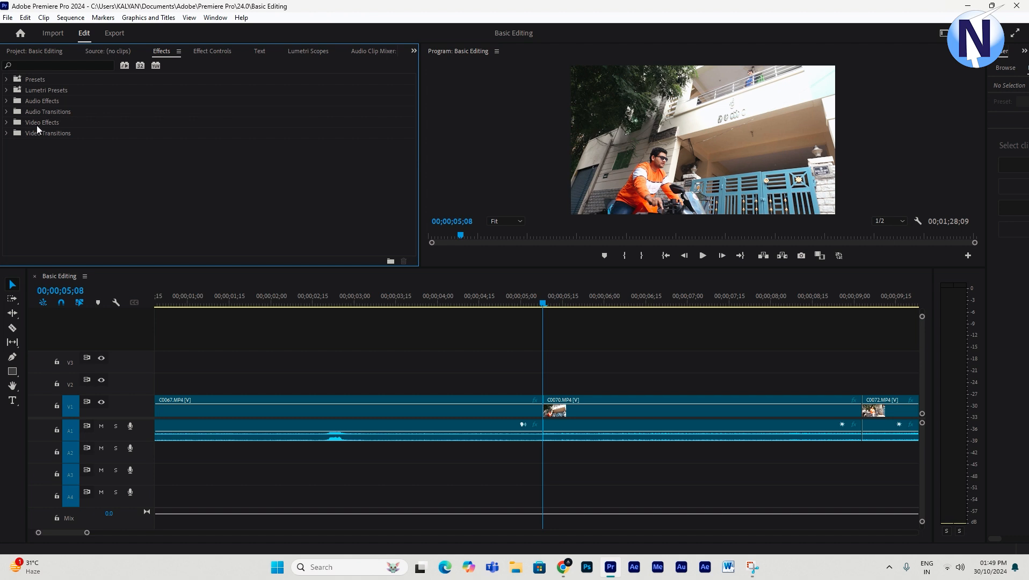
pyautogui.click(7, 133)
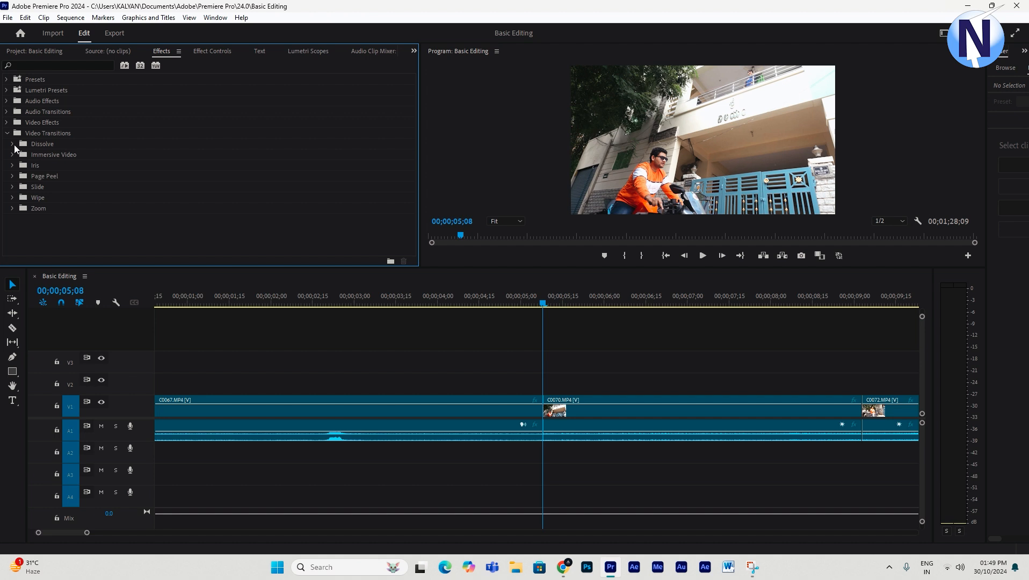
pyautogui.click(13, 145)
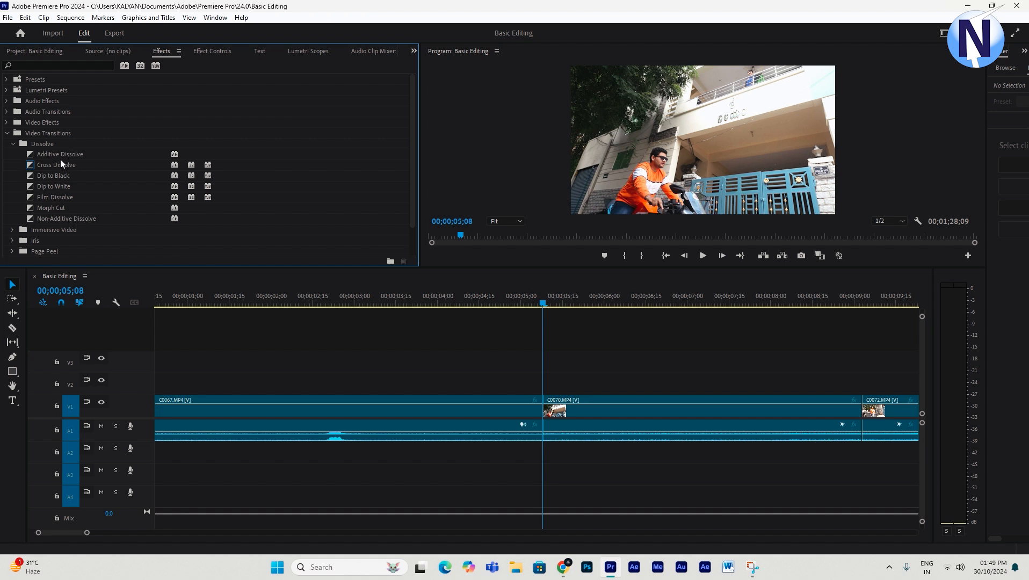
pyautogui.click(596, 362)
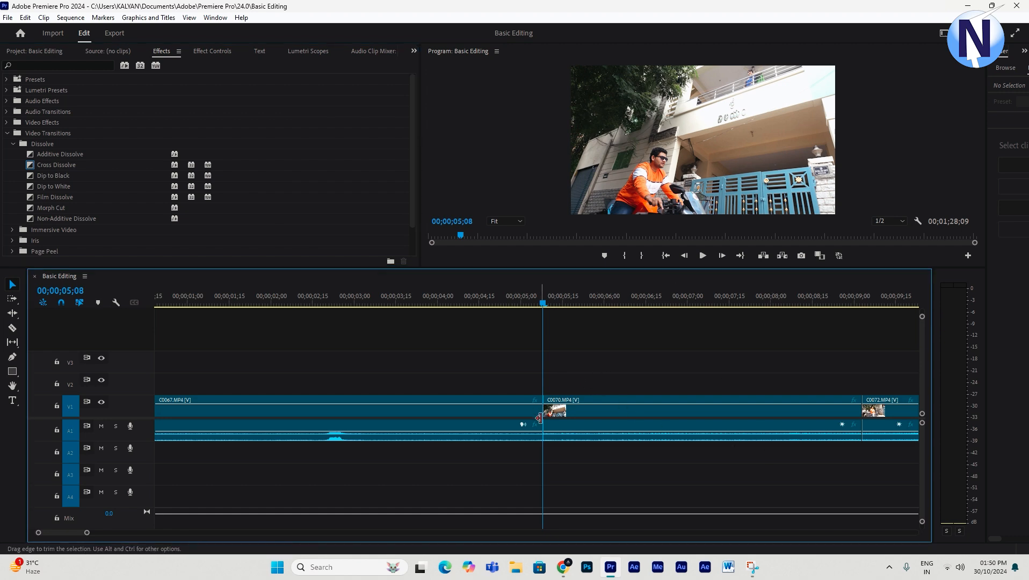
pyautogui.press('=')
pyautogui.press('=')
pyautogui.press('=')
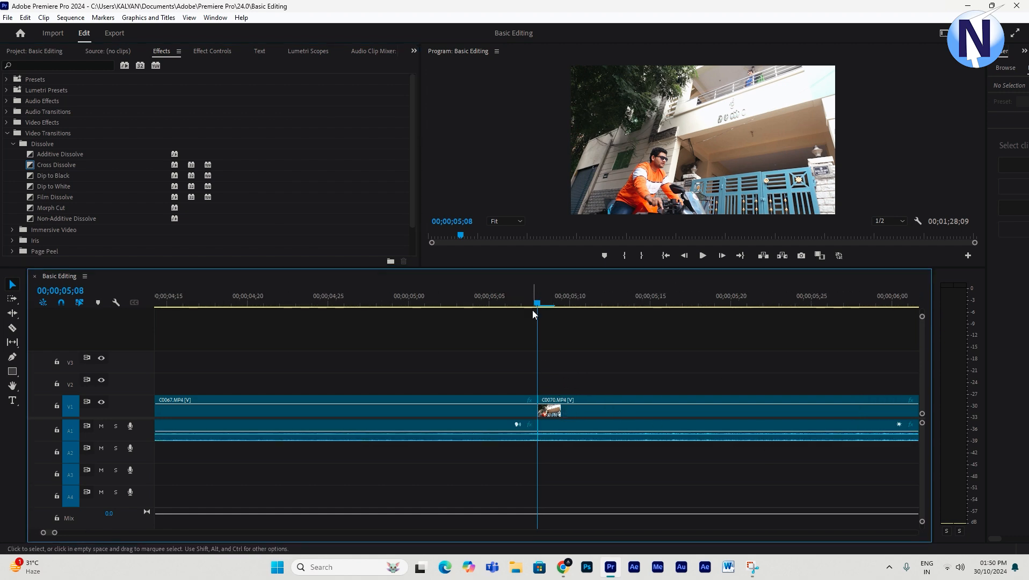
pyautogui.click(522, 299)
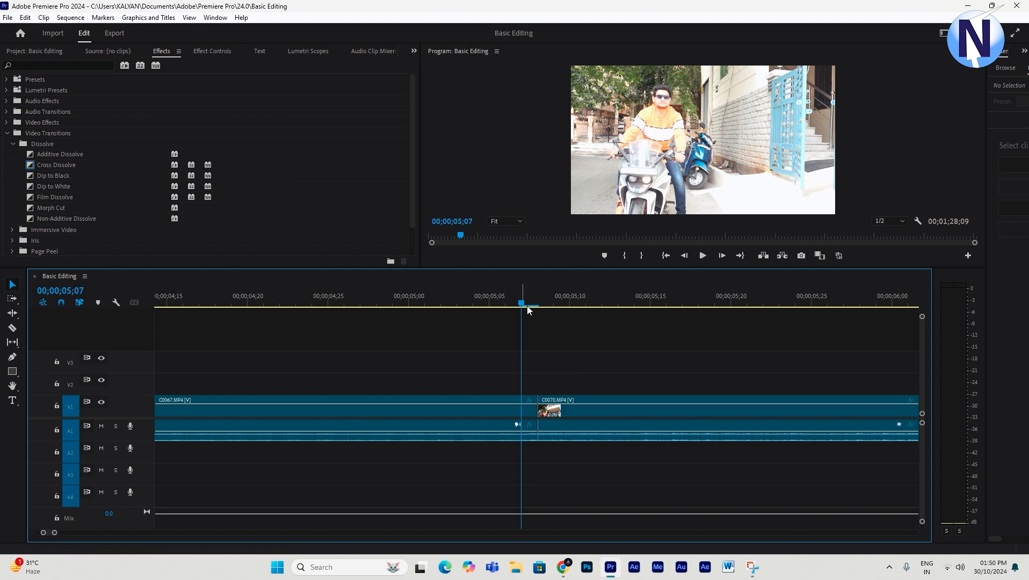
pyautogui.click(539, 306)
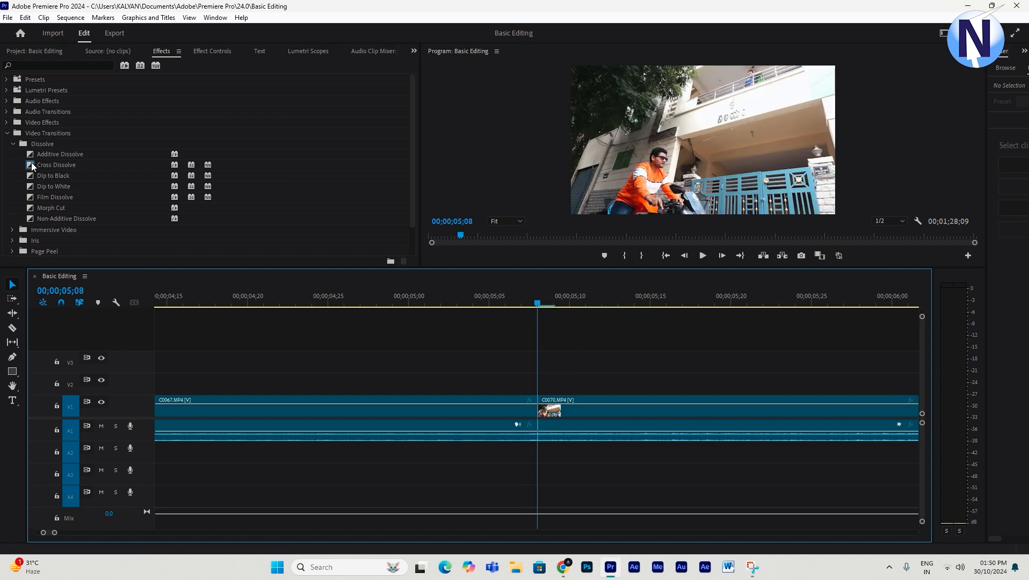
pyautogui.moveTo(30, 163); pyautogui.dragTo(538, 408)
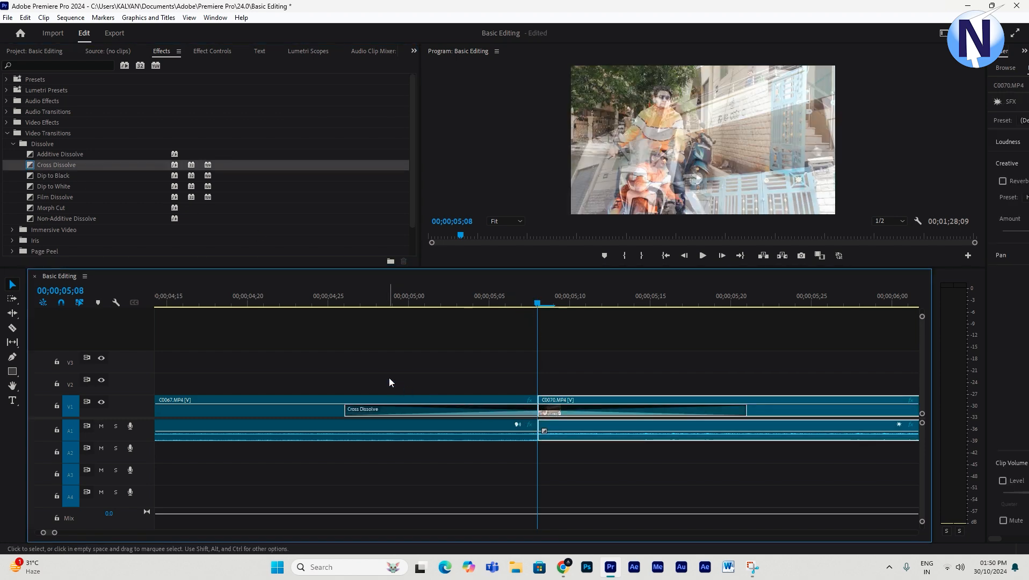
# - Play back the sequence around the Cross Dissolve to preview the transition
pyautogui.moveTo(344, 301); pyautogui.dragTo(271, 360)
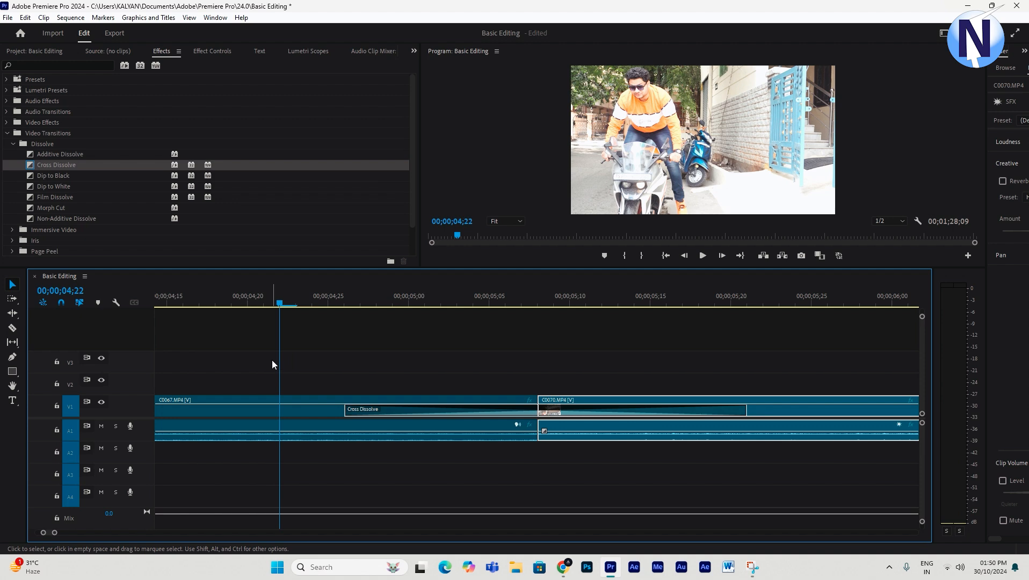
pyautogui.press('space')
pyautogui.press('-')
pyautogui.press('-')
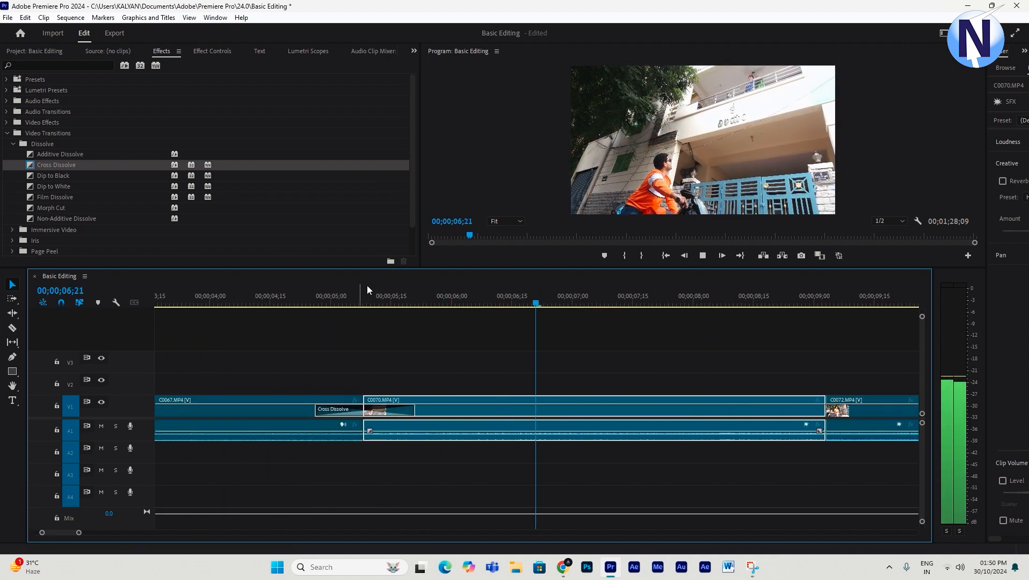
pyautogui.press('space')
pyautogui.moveTo(381, 295); pyautogui.dragTo(313, 332)
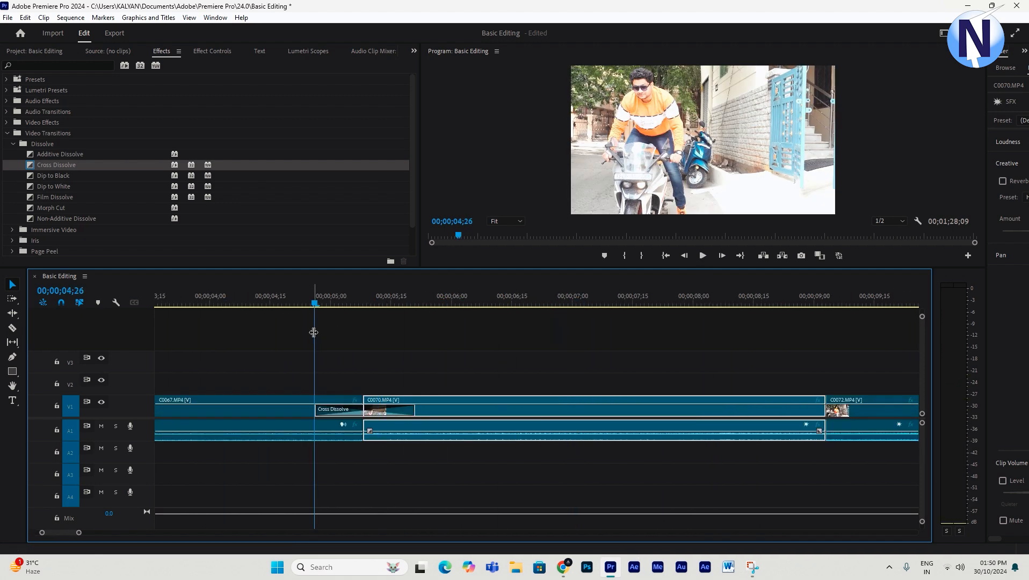
pyautogui.press('space')
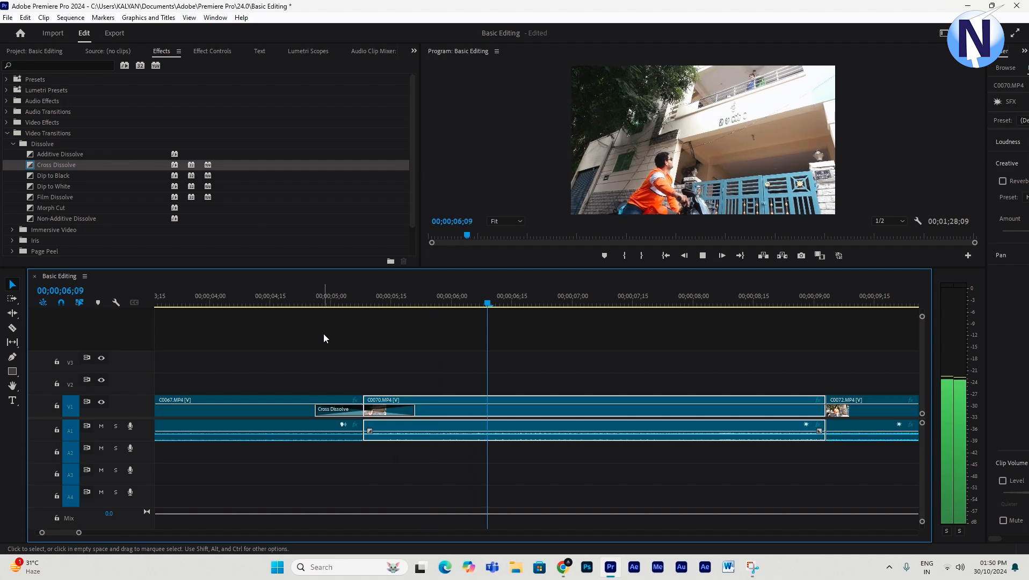
pyautogui.press('space')
# - Apply Additive Dissolve to the cut between C0070 and C0072
pyautogui.moveTo(396, 309); pyautogui.dragTo(817, 383)
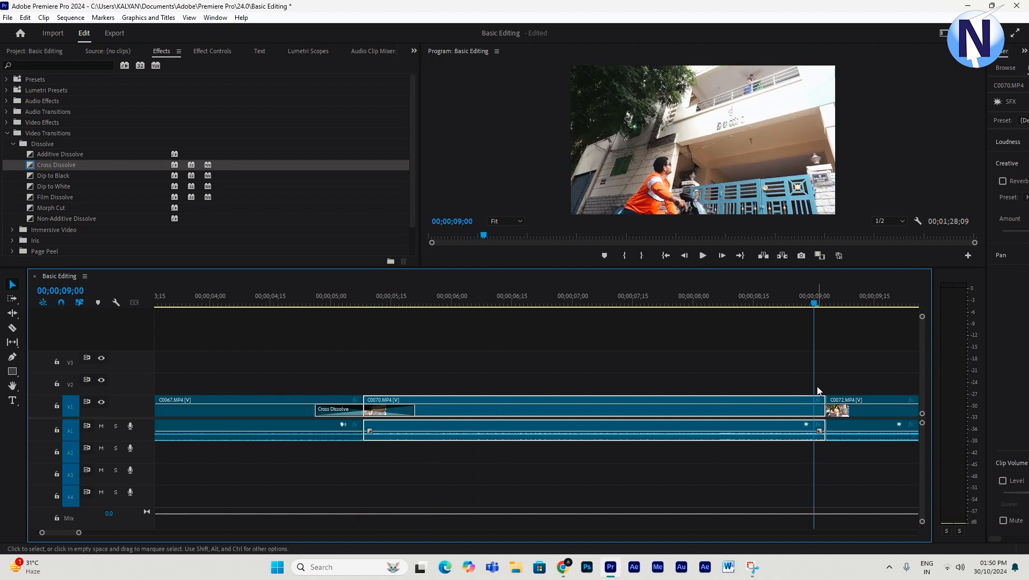
pyautogui.press('-')
pyautogui.press('=')
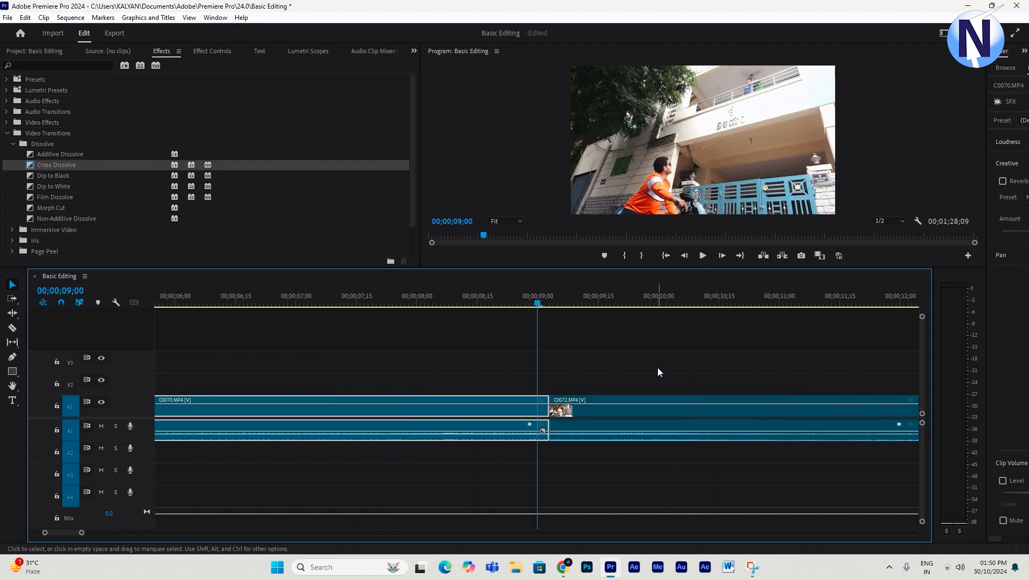
pyautogui.press('Down')
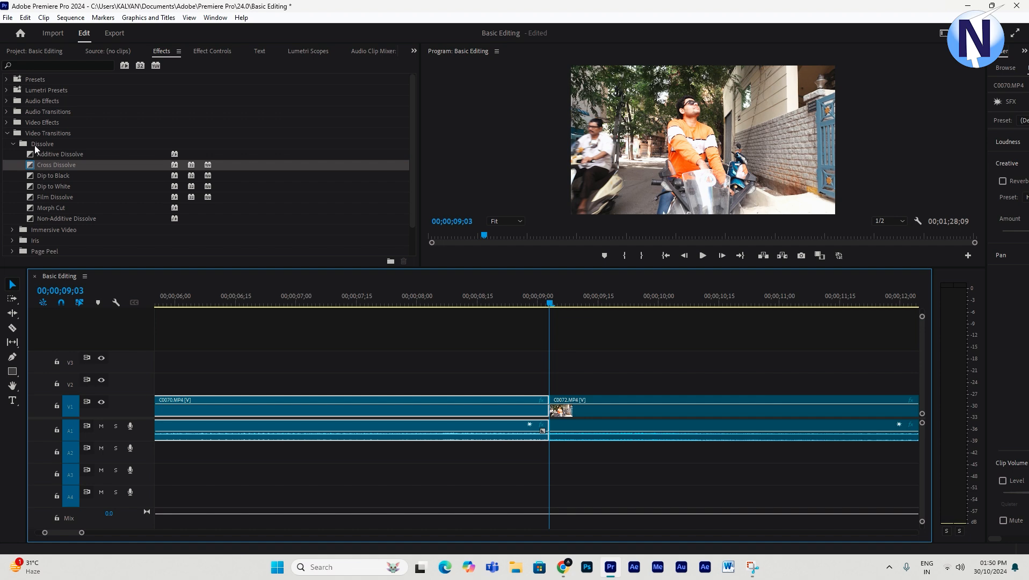
pyautogui.moveTo(30, 155); pyautogui.dragTo(554, 415)
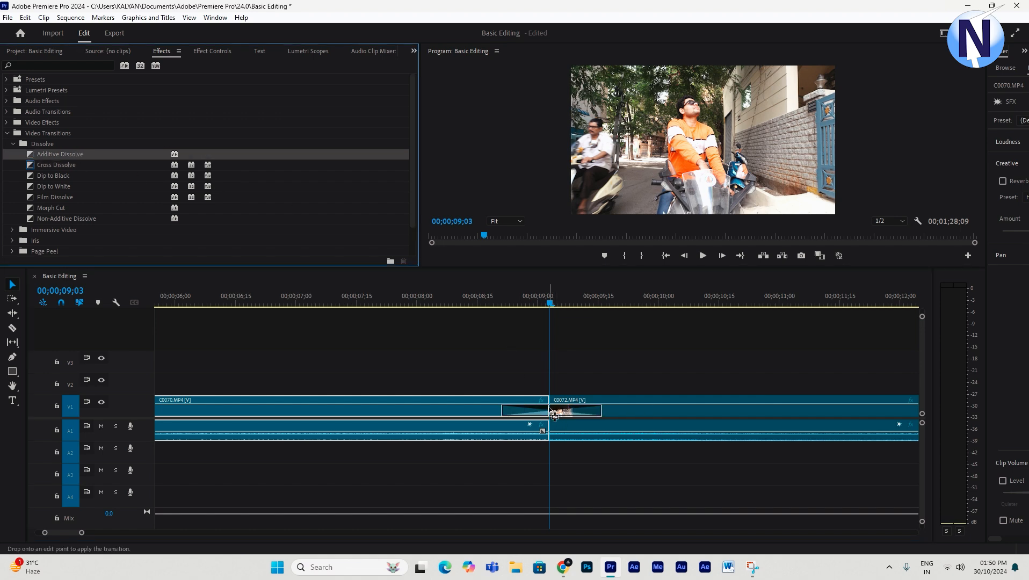
# - Play back the sequence around the Additive Dissolve to preview it
pyautogui.moveTo(510, 297); pyautogui.dragTo(481, 313)
pyautogui.press('space')
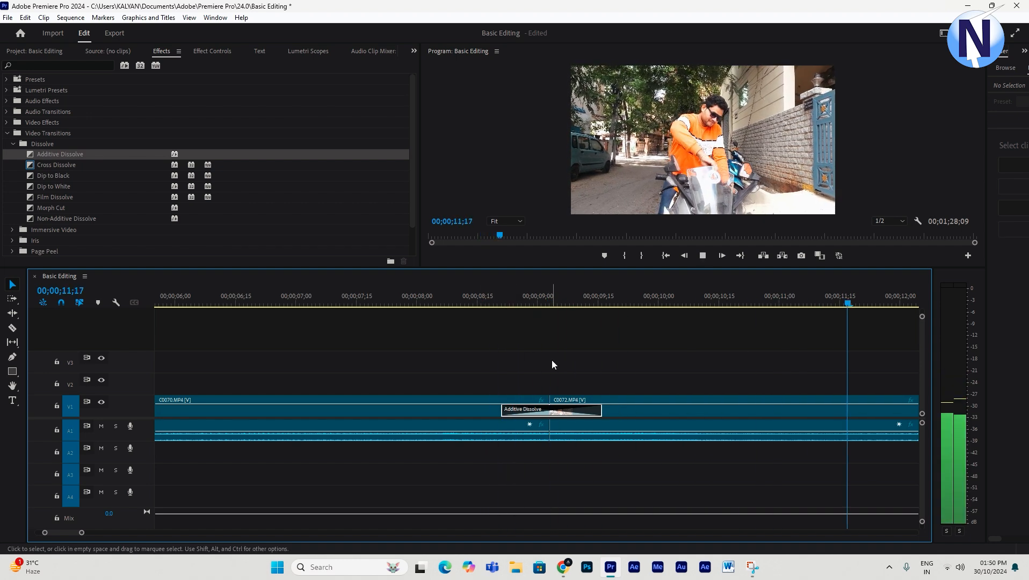
pyautogui.press('-')
pyautogui.press('-')
pyautogui.click(349, 299)
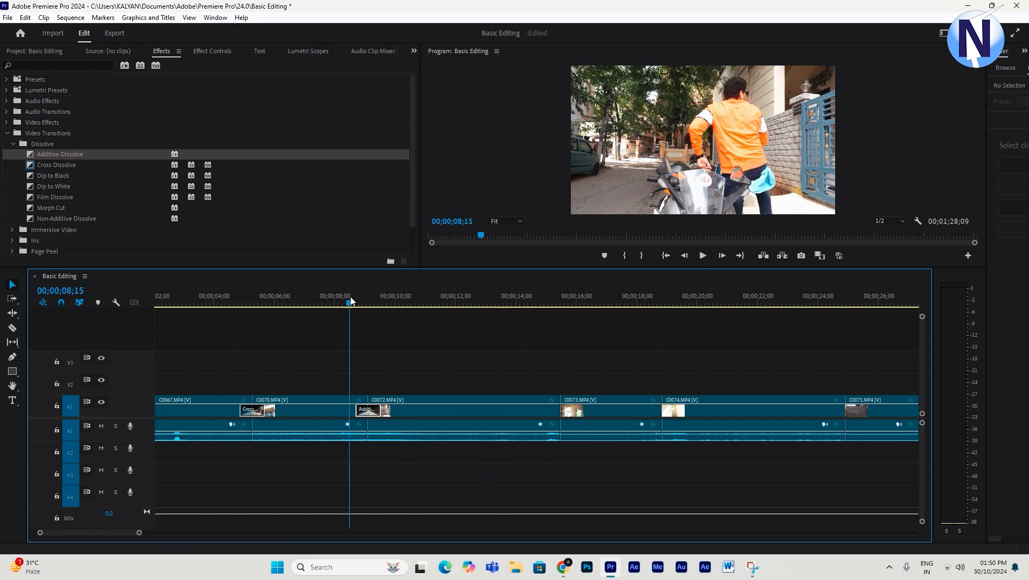
pyautogui.press('space')
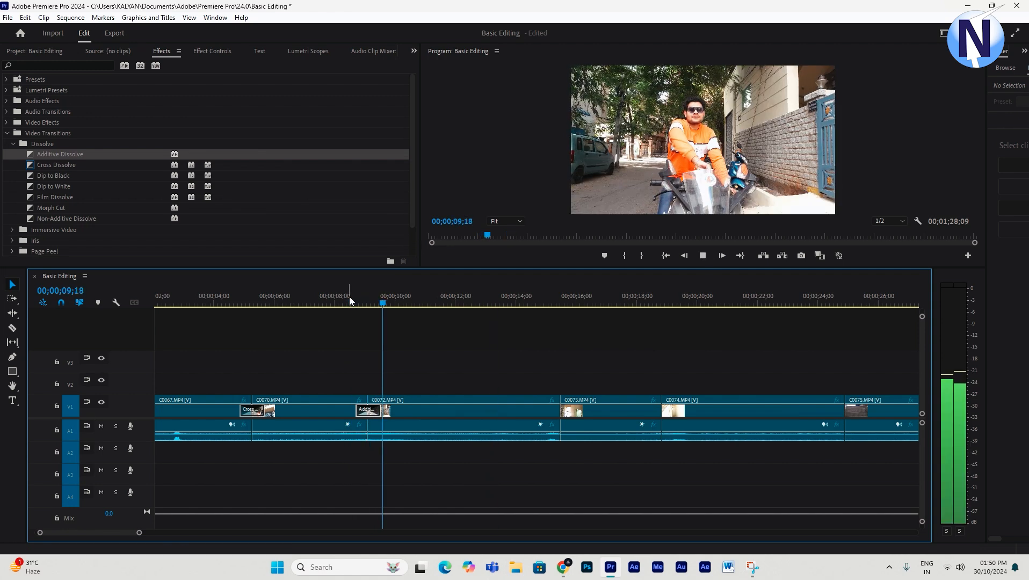
pyautogui.press('space')
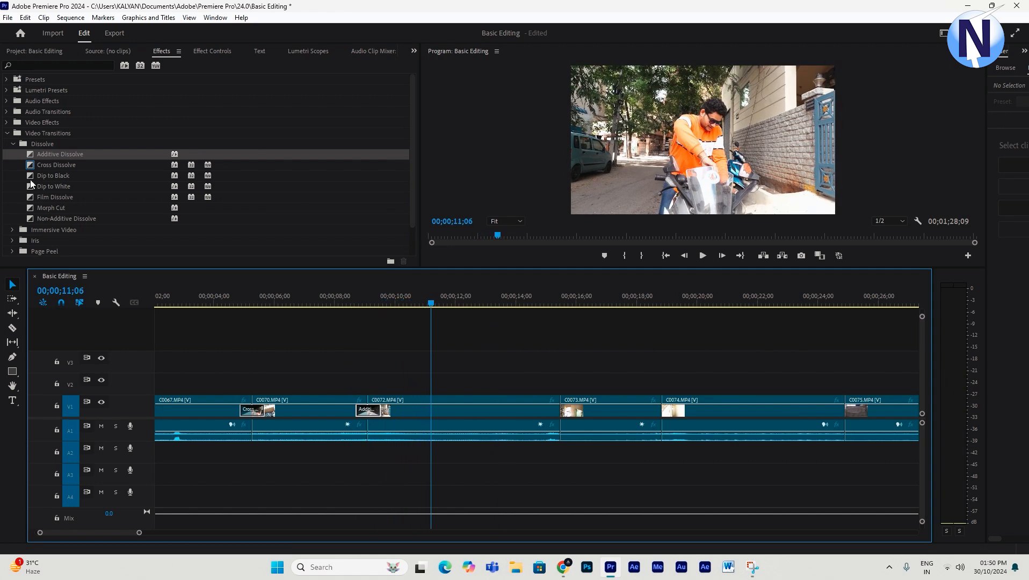
# - Apply Dip to Black to the cut between C0072 and C0073 and preview it
pyautogui.moveTo(31, 180); pyautogui.dragTo(566, 419)
pyautogui.press('space')
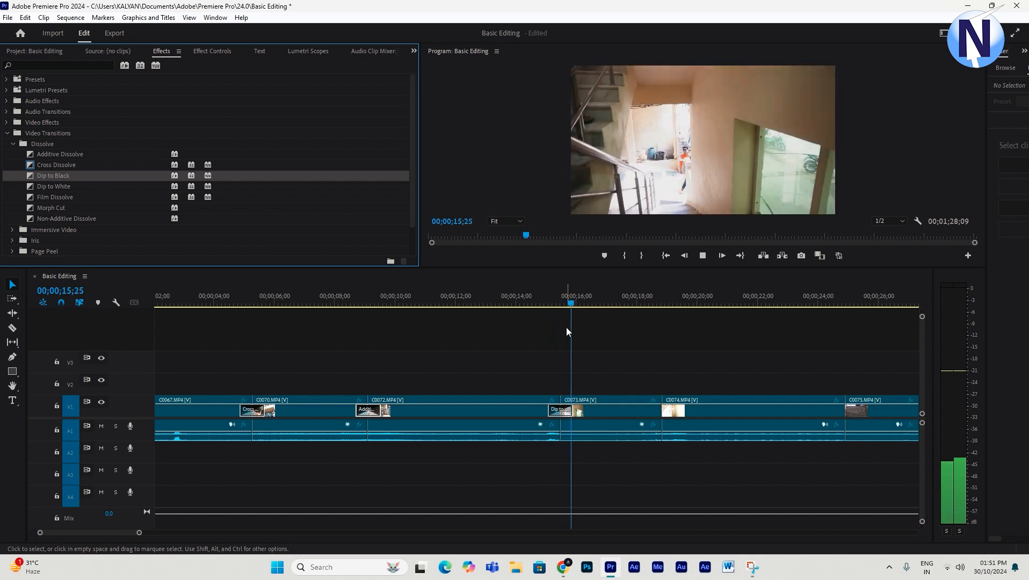
pyautogui.press('space')
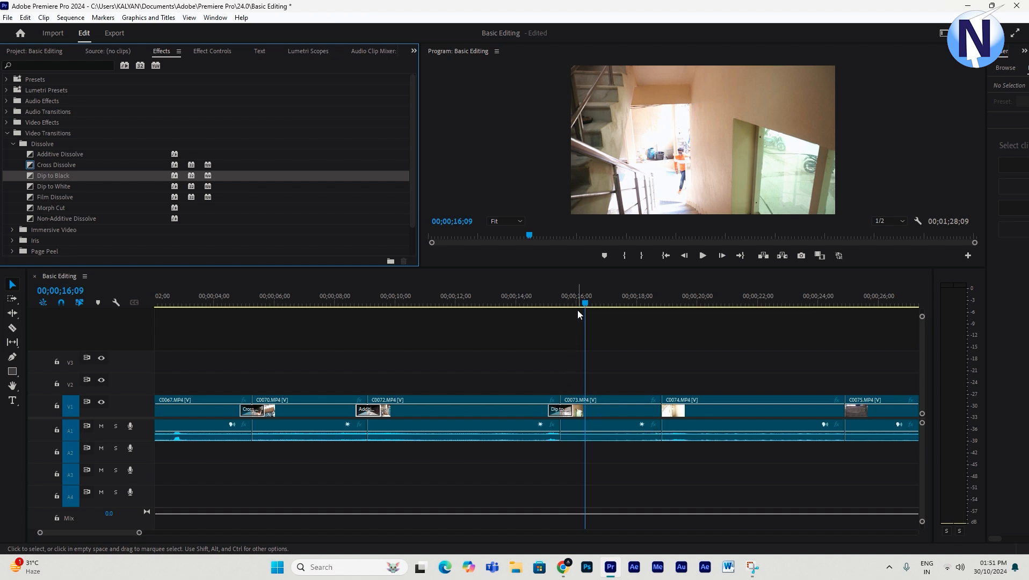
# - Apply Dip to White to the cut between C0073 and C0074 and preview it
pyautogui.moveTo(584, 304); pyautogui.dragTo(629, 303)
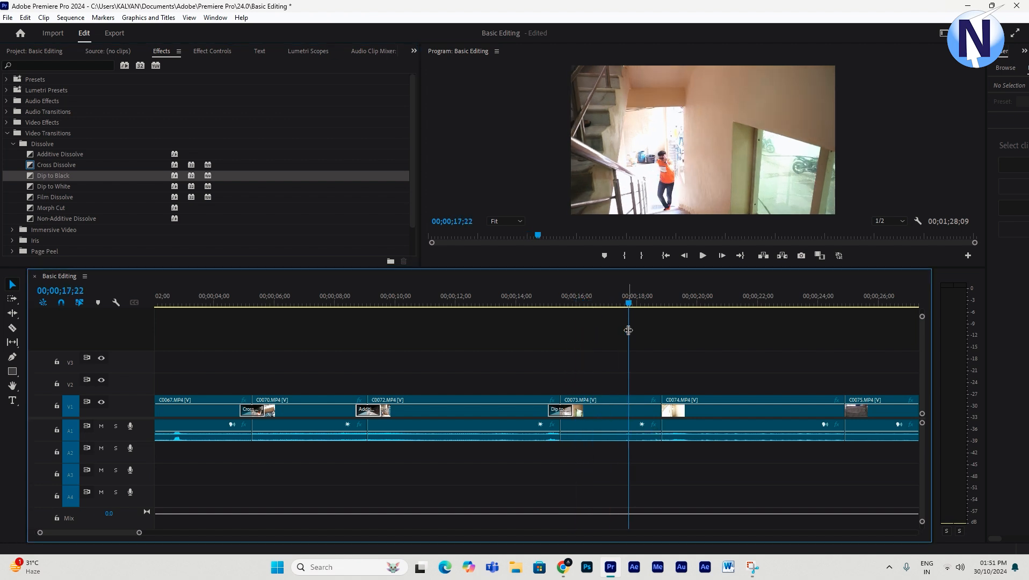
pyautogui.moveTo(41, 187); pyautogui.dragTo(663, 417)
pyautogui.press('space')
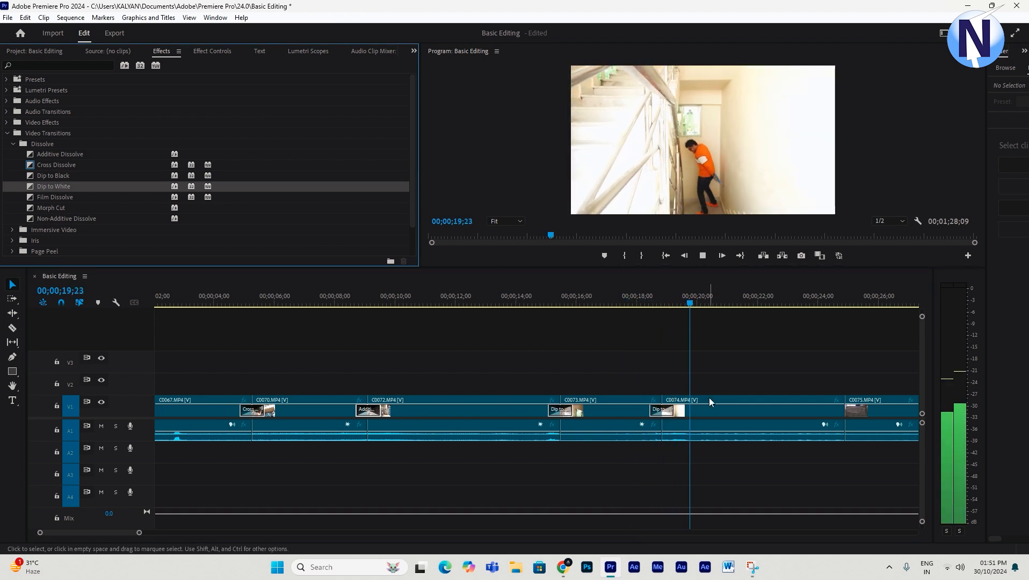
pyautogui.press('-')
pyautogui.press('=')
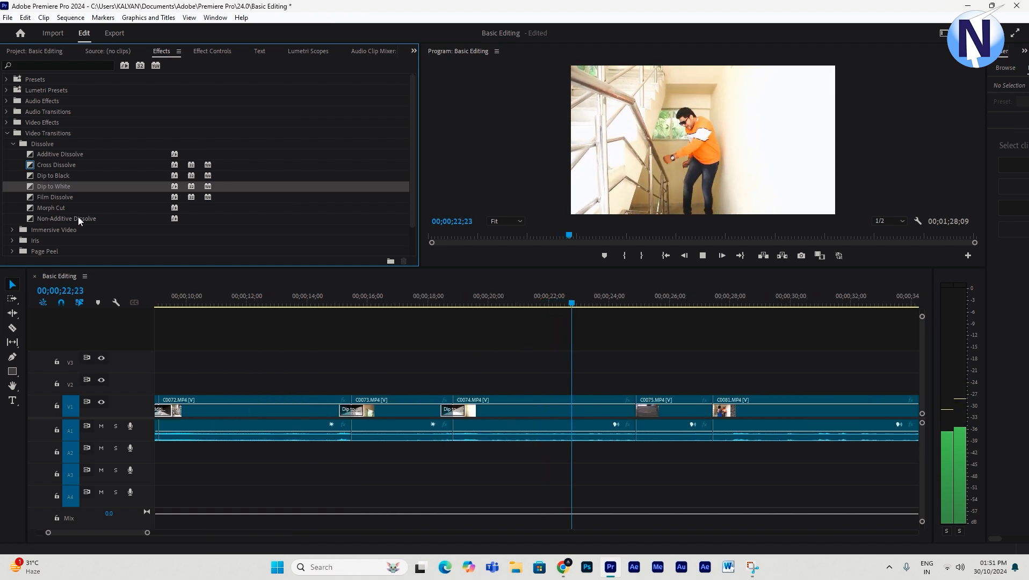
# - Apply Film Dissolve to the cut between C0074 and C0075 and play it back to preview
pyautogui.moveTo(57, 198); pyautogui.dragTo(636, 415)
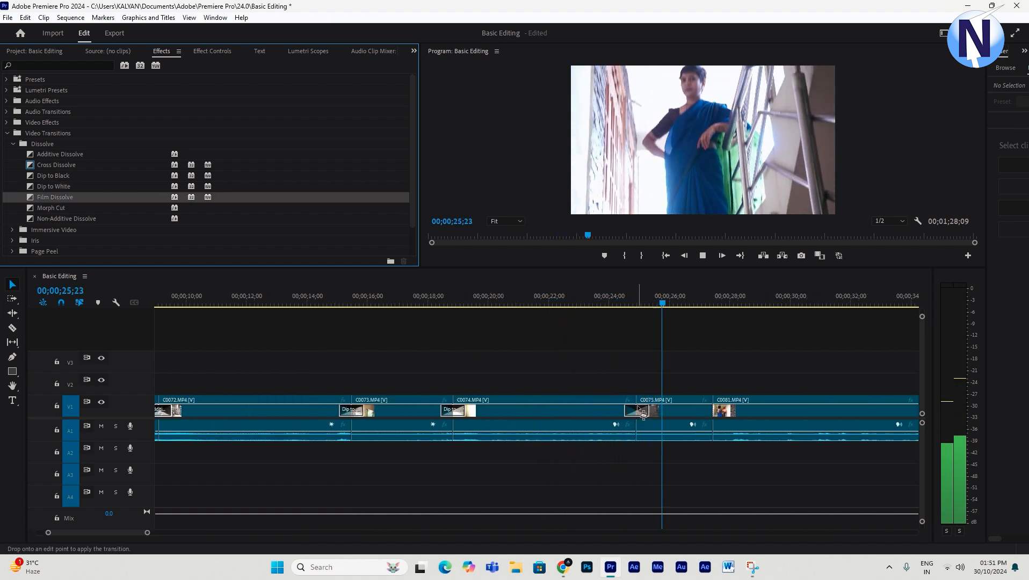
pyautogui.click(627, 290)
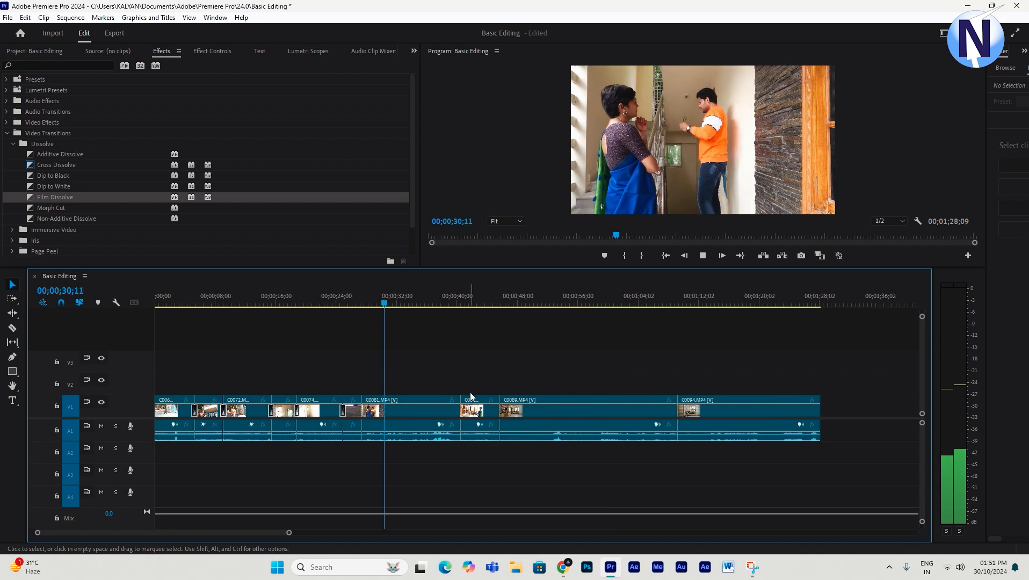
pyautogui.press('space')
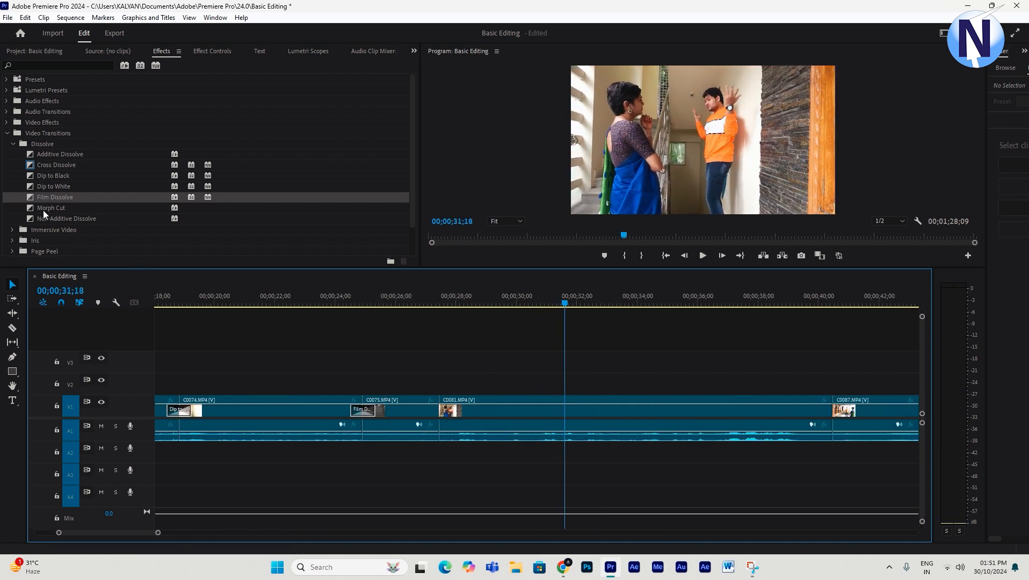
# - Apply Morph Cut to the cut between C0075 and C0081 and preview it by playing around the transition
pyautogui.moveTo(51, 208); pyautogui.dragTo(441, 414)
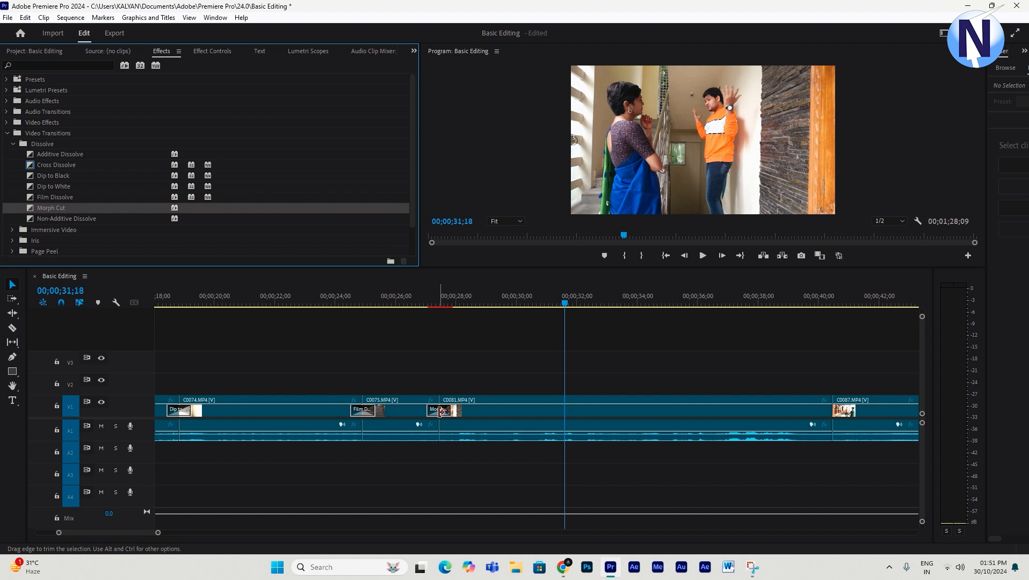
pyautogui.click(430, 296)
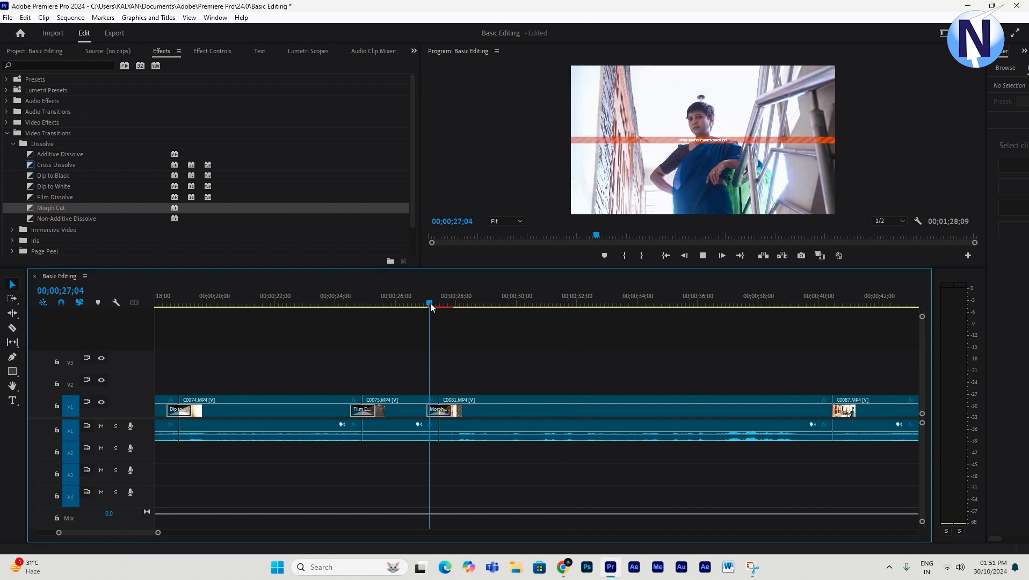
pyautogui.moveTo(430, 302); pyautogui.dragTo(441, 327)
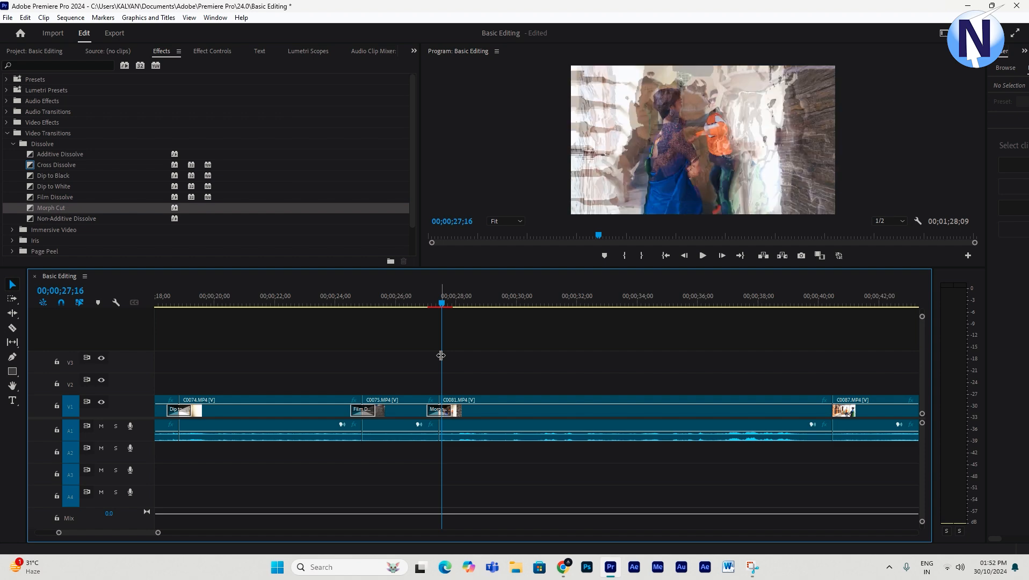
pyautogui.click(423, 307)
pyautogui.press('space')
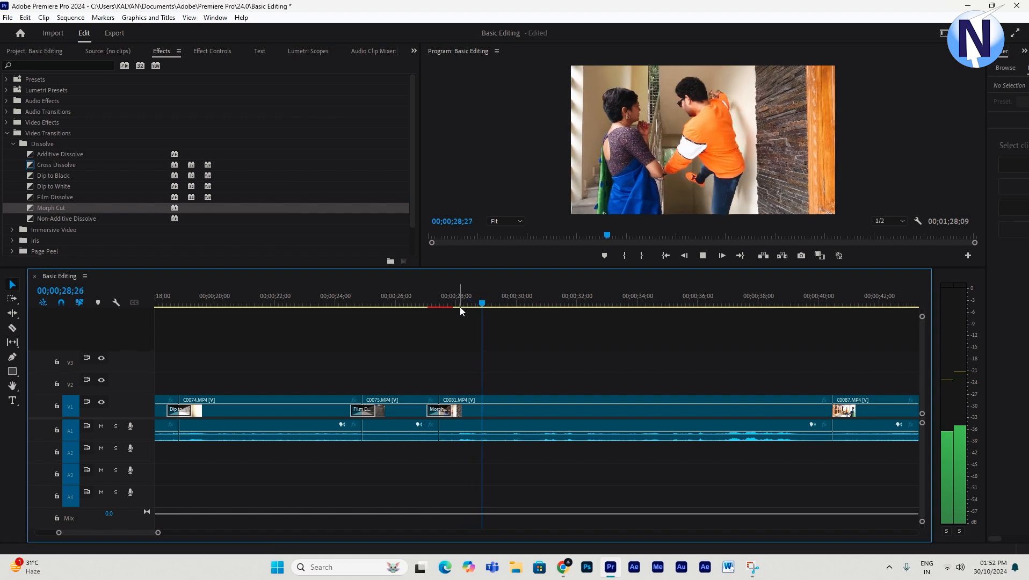
pyautogui.moveTo(472, 304); pyautogui.dragTo(416, 325)
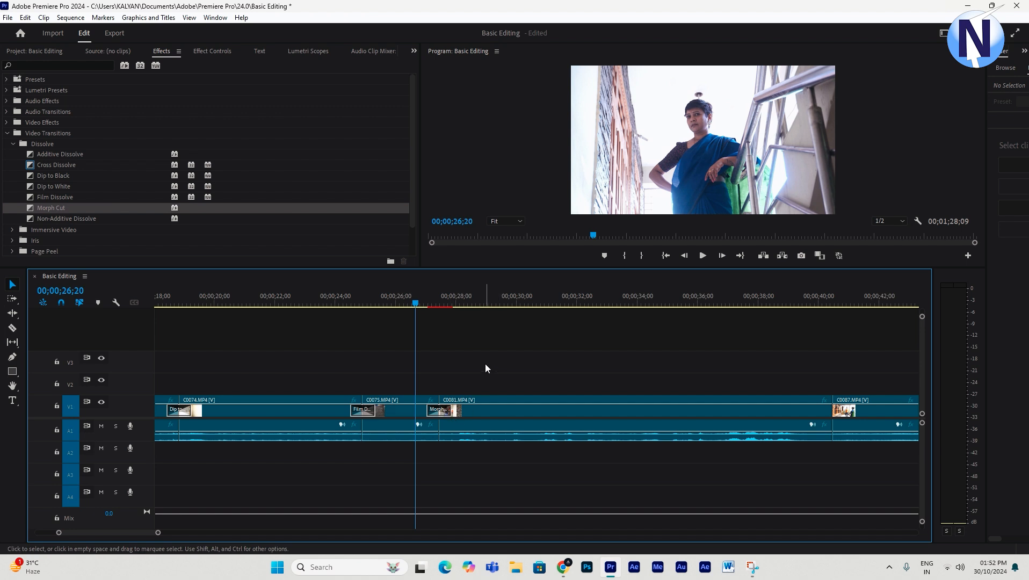
pyautogui.press('space')
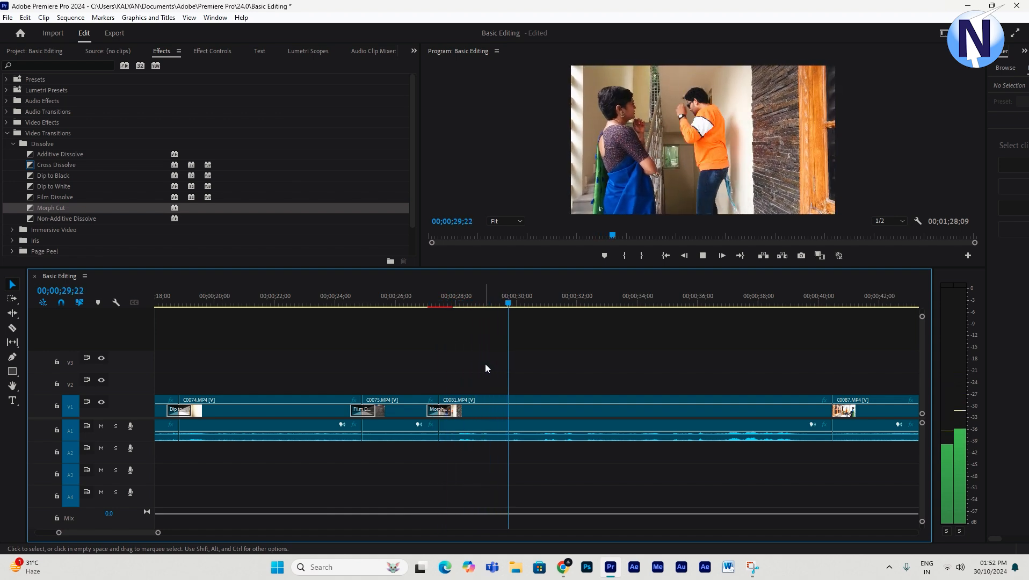
# - Apply Non-Additive Dissolve to the cut between C0081 and C0087 and preview it
pyautogui.press('-')
pyautogui.press('-')
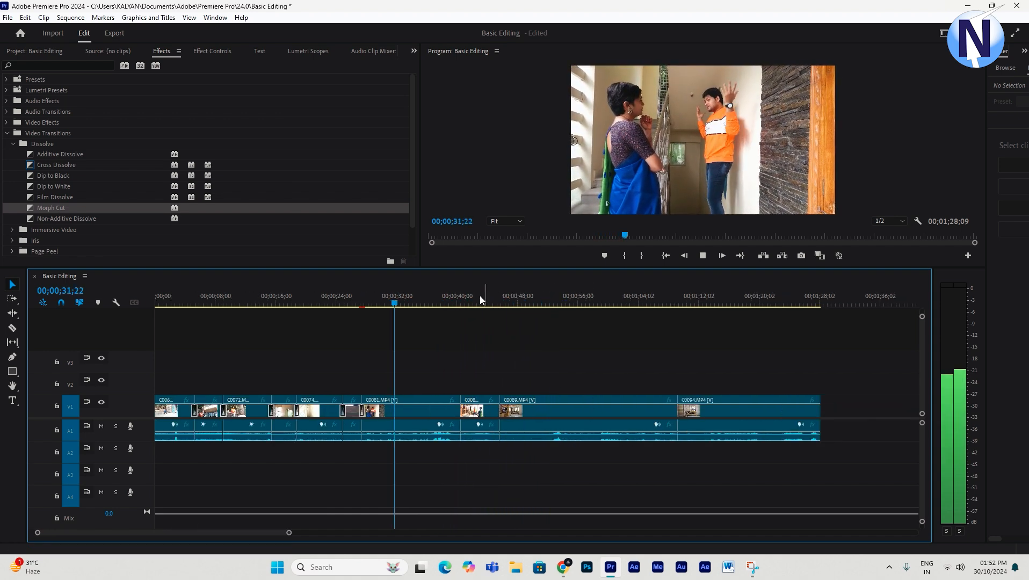
pyautogui.press('=')
pyautogui.moveTo(558, 302); pyautogui.dragTo(652, 323)
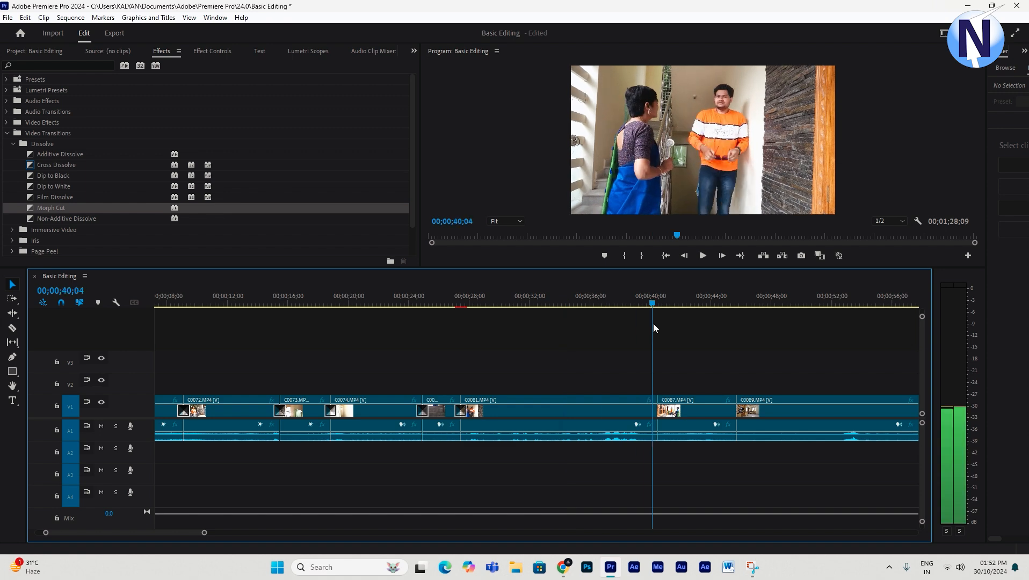
pyautogui.click(49, 219)
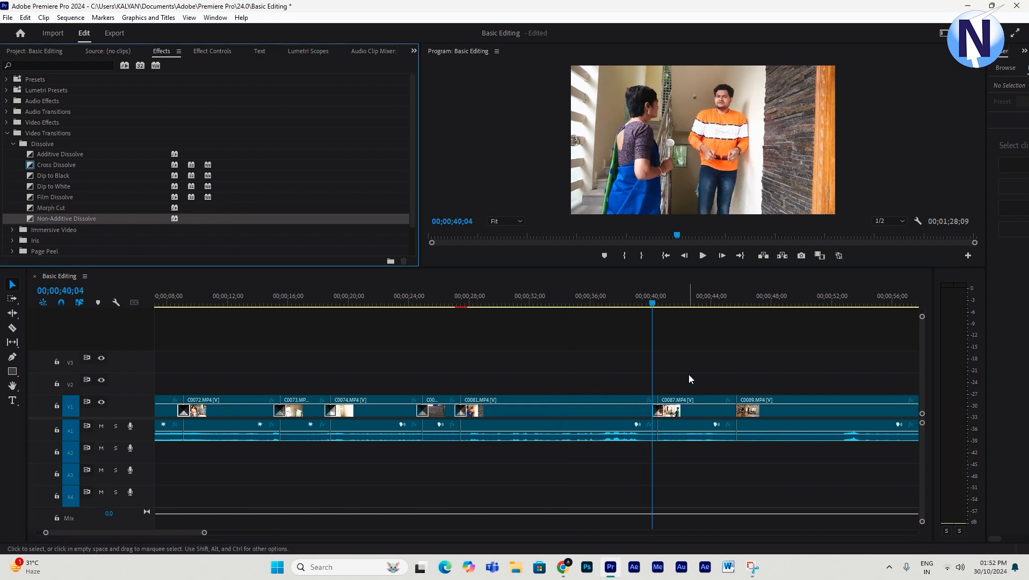
pyautogui.press('space')
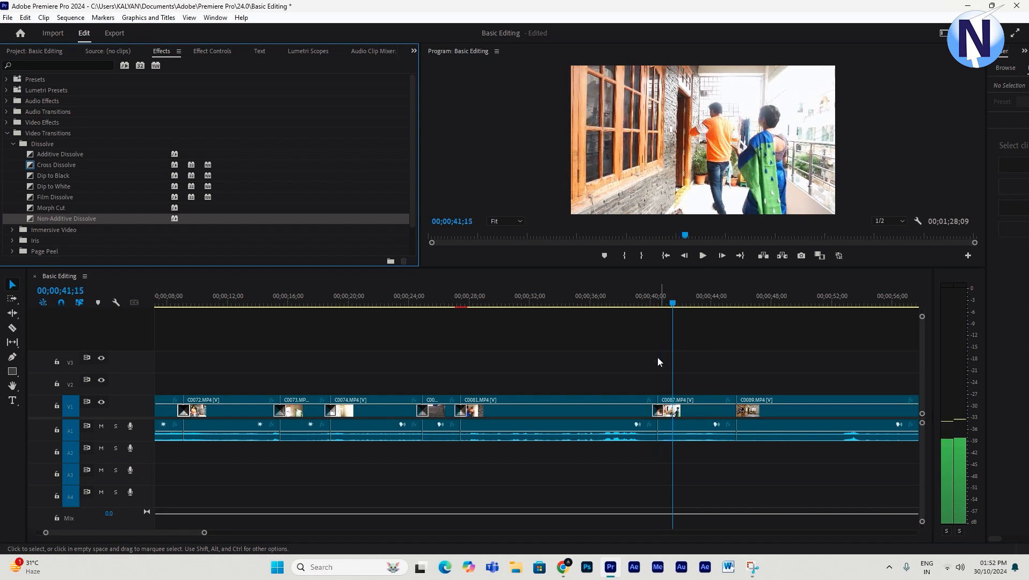
pyautogui.moveTo(664, 291); pyautogui.dragTo(724, 304)
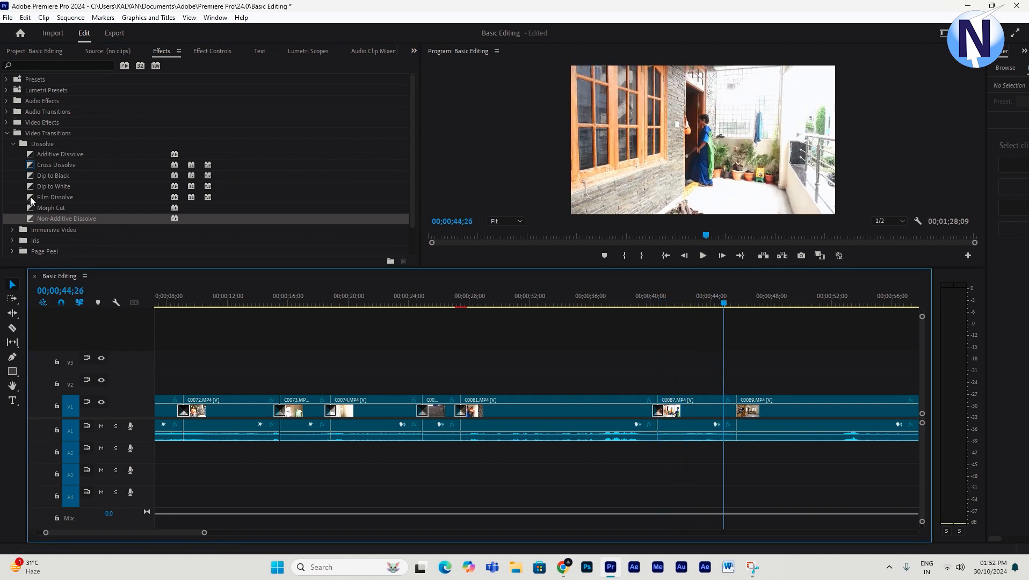
# - Open the Immersive Video transitions and apply VR Chroma Leaks to the cut between C0087 and C0089, then preview it
pyautogui.scroll(-1, 31, 198)
pyautogui.click(13, 198)
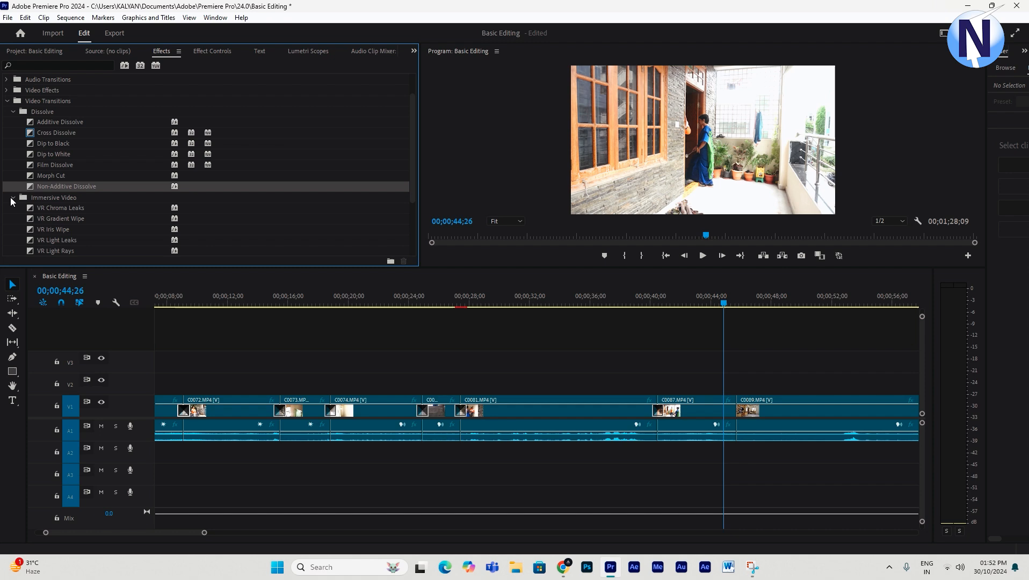
pyautogui.click(56, 210)
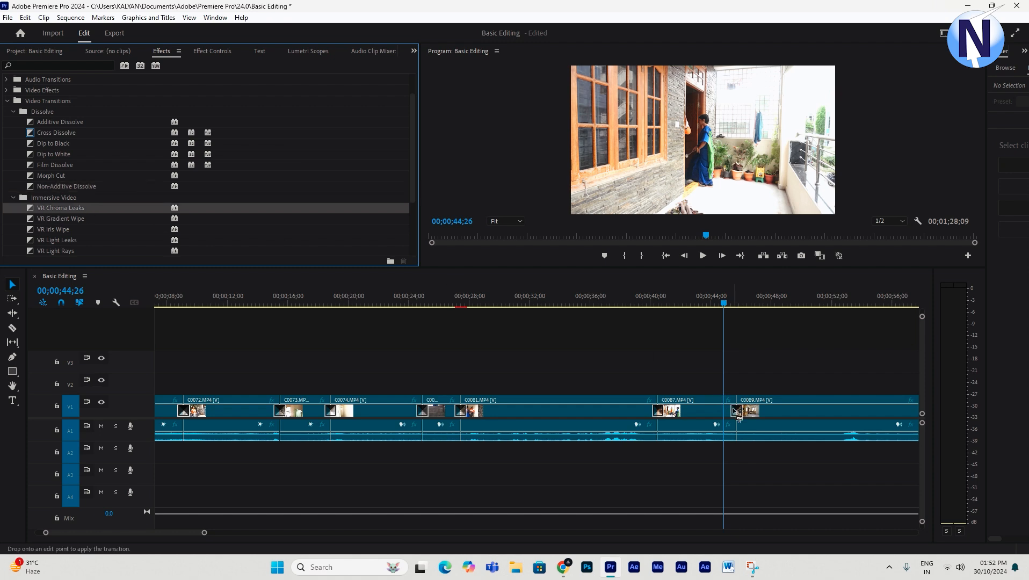
pyautogui.press('space')
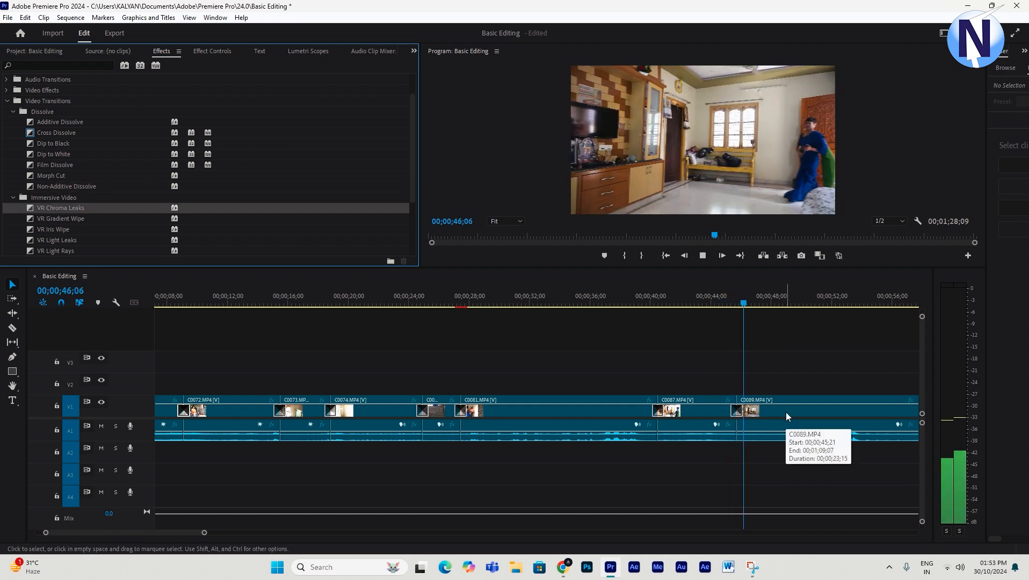
pyautogui.press('-')
pyautogui.press('-')
pyautogui.press('=')
pyautogui.press('=')
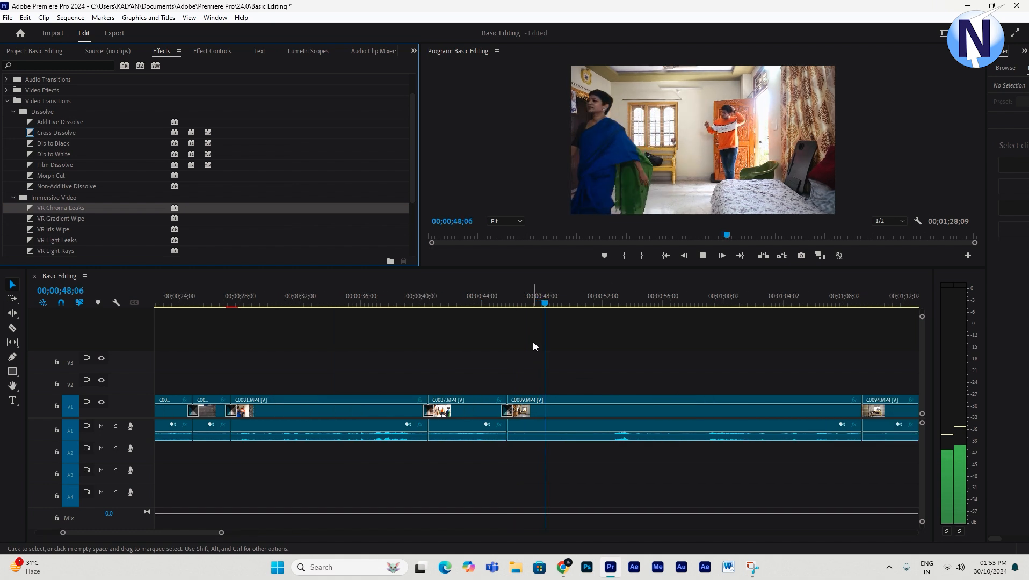
pyautogui.press('space')
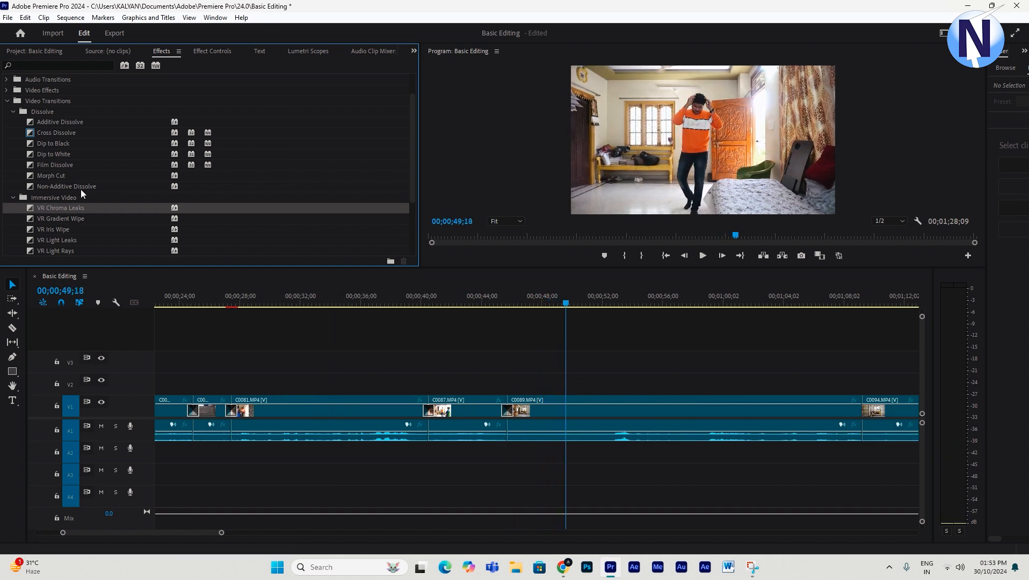
# - Apply VR Gradient Wipe to the cut between C0089 and C0094 and preview it
pyautogui.moveTo(39, 218); pyautogui.dragTo(862, 412)
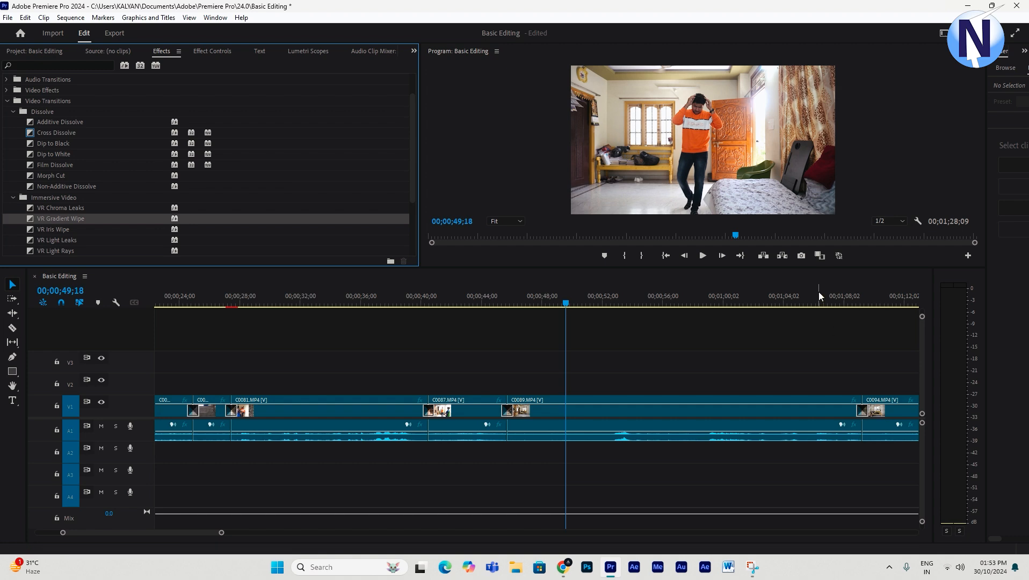
pyautogui.click(852, 305)
pyautogui.press('space')
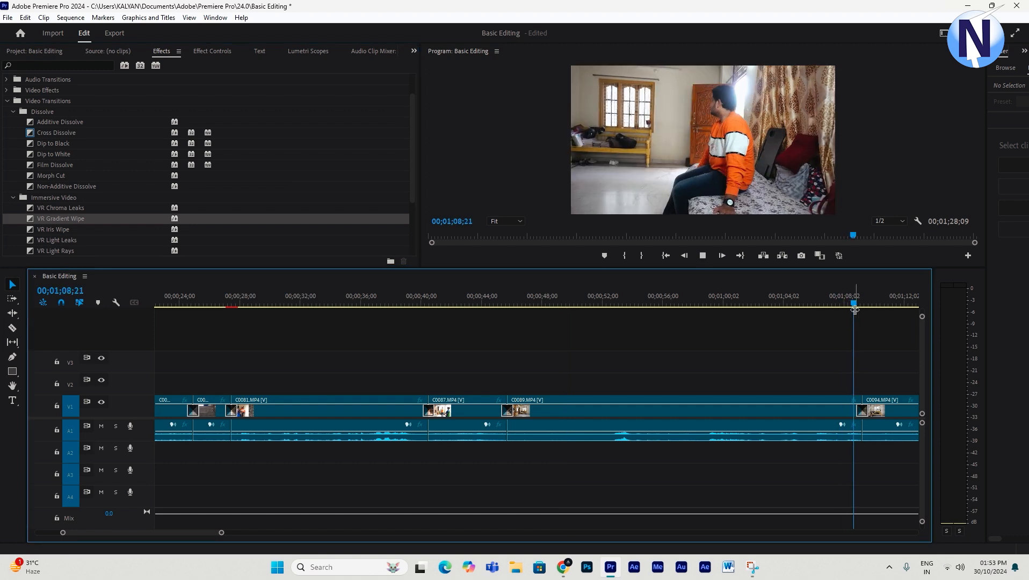
pyautogui.press('=')
pyautogui.press('=')
pyautogui.press('=')
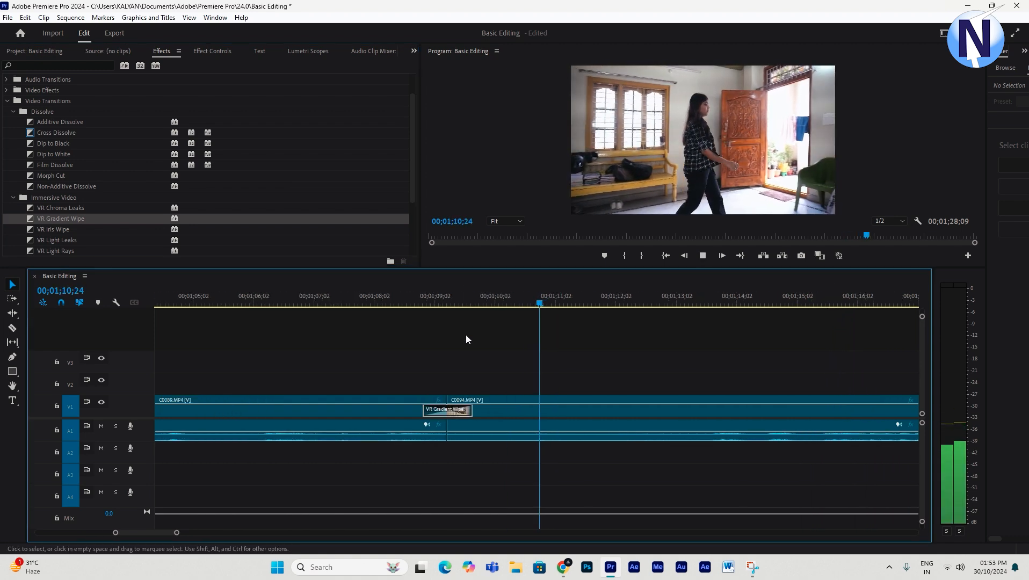
pyautogui.press('space')
# - Select the VR Gradient Wipe transition and inspect its settings, including Smoothen Gradient, in Effect Controls
pyautogui.click(302, 400)
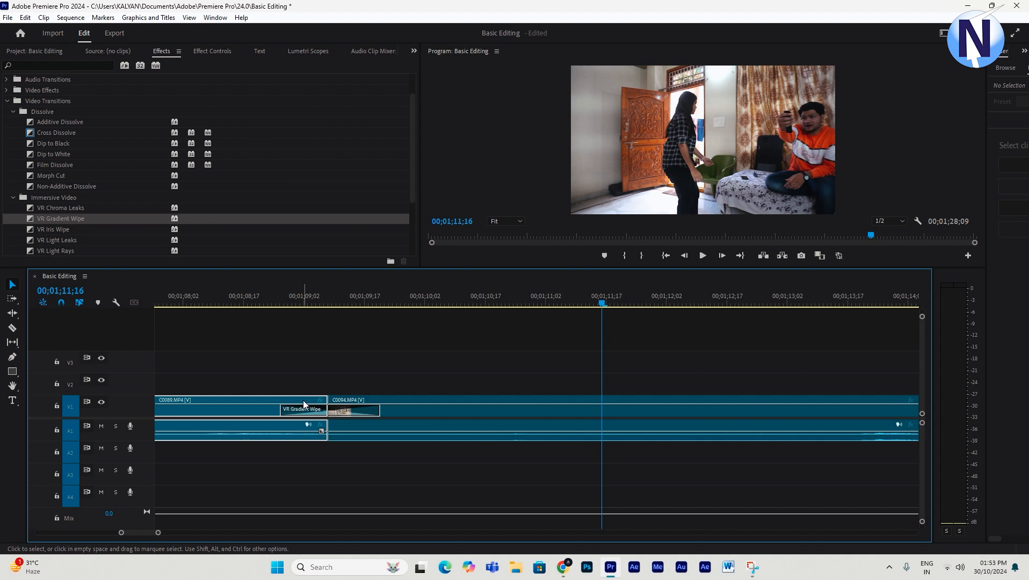
pyautogui.click(424, 417)
pyautogui.click(320, 303)
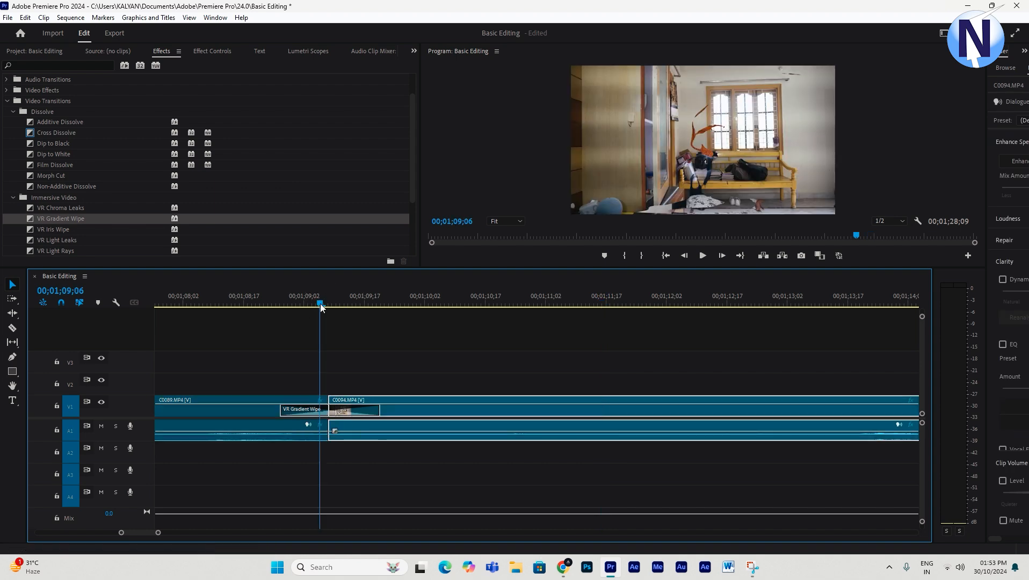
pyautogui.click(345, 417)
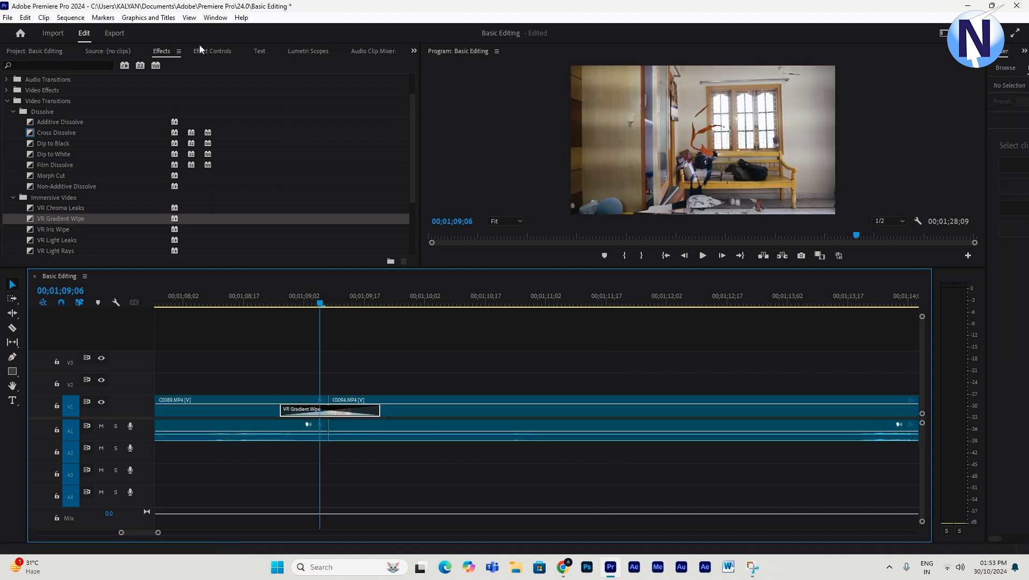
pyautogui.click(212, 52)
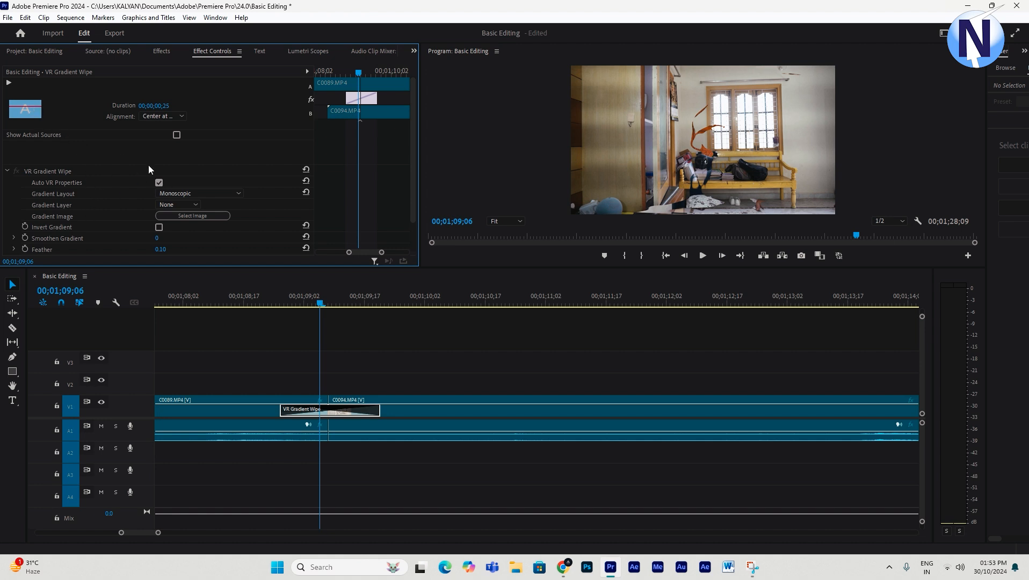
pyautogui.scroll(-3, 117, 144)
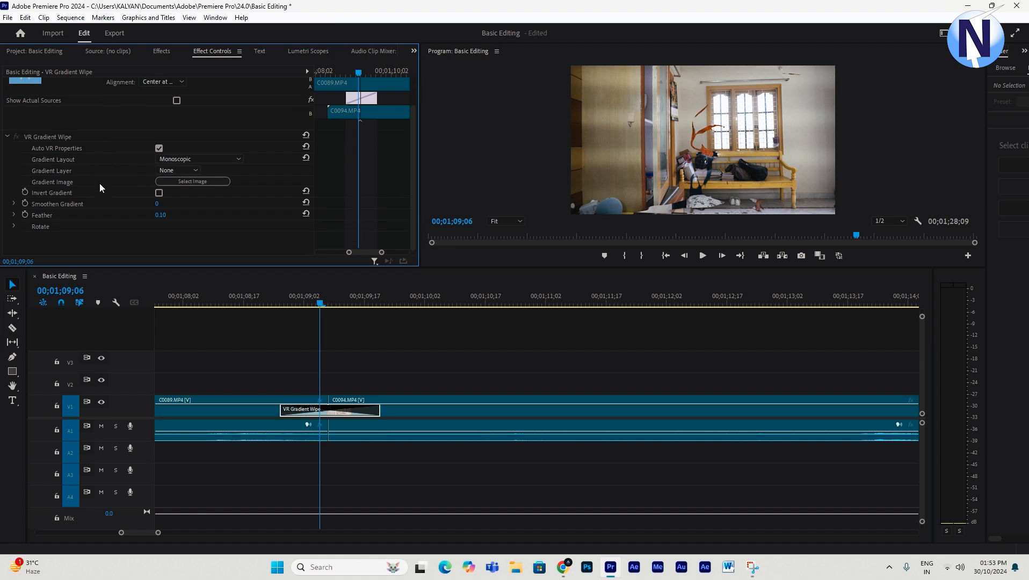
pyautogui.click(72, 203)
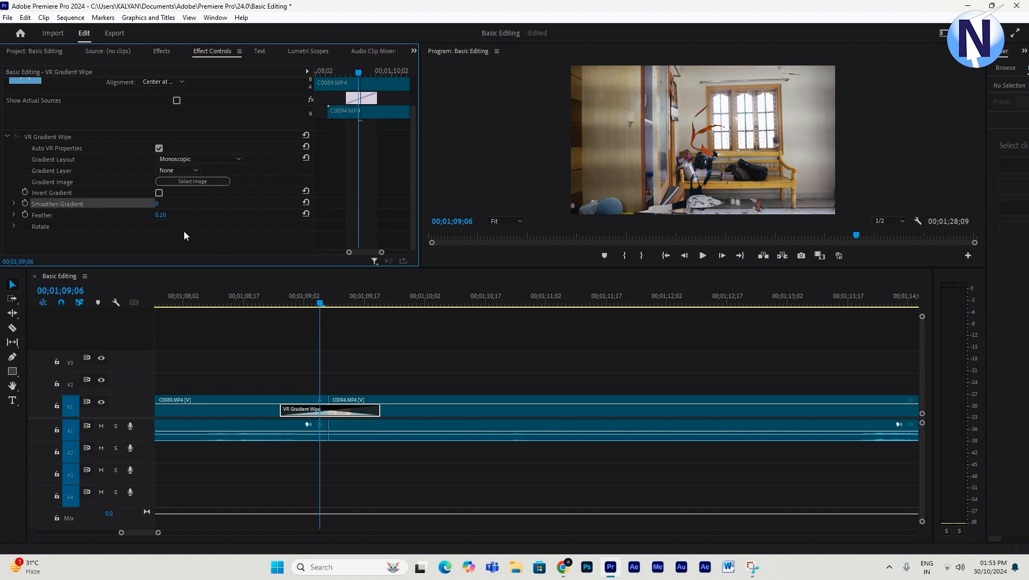
pyautogui.moveTo(157, 208)
pyautogui.mouseDown()
pyautogui.moveTo(173, 208)
pyautogui.moveTo(156, 208)
pyautogui.mouseUp()
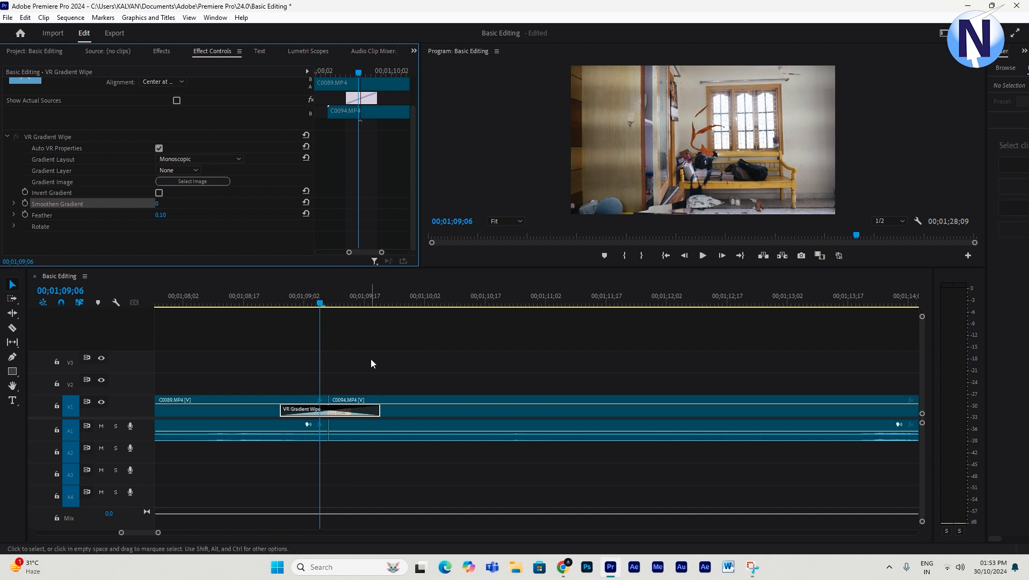
# - Replace the transition between C0089 and C0094 with Page Peel from the Page Peel folder and preview it
pyautogui.click(443, 371)
pyautogui.press('-')
pyautogui.press('-')
pyautogui.press('-')
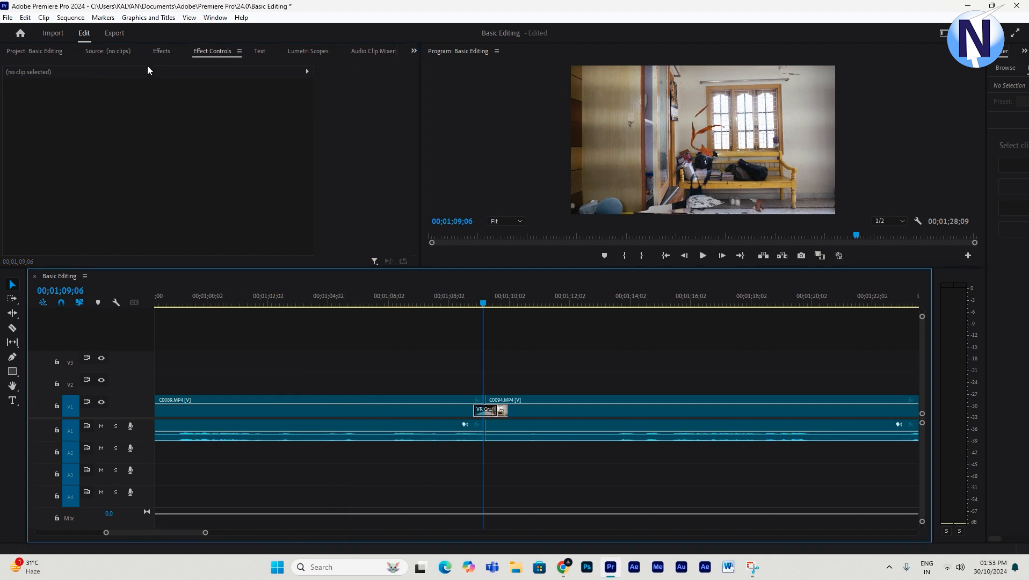
pyautogui.click(160, 52)
pyautogui.scroll(-4, 222, 157)
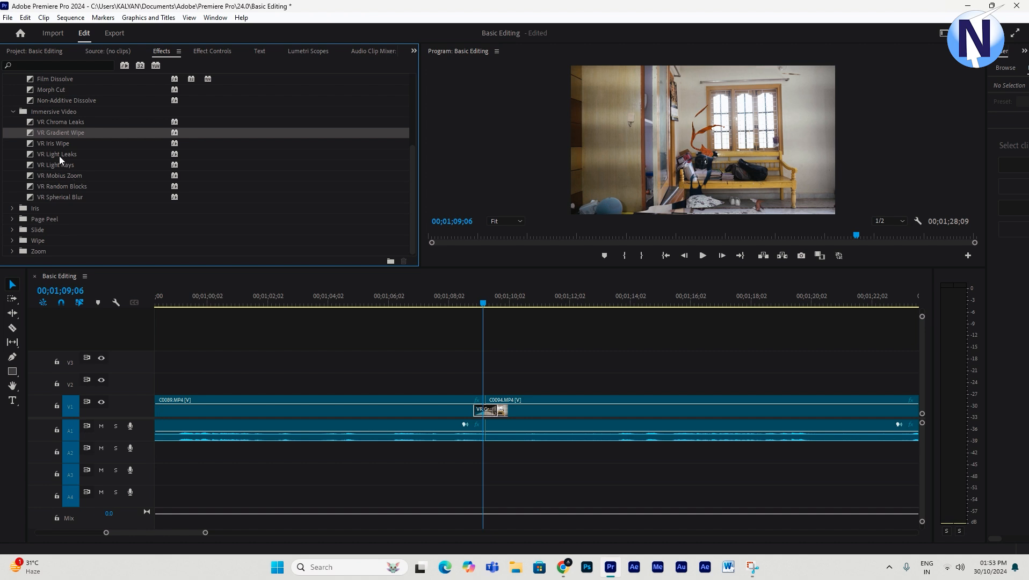
pyautogui.click(12, 218)
pyautogui.scroll(-1, 81, 185)
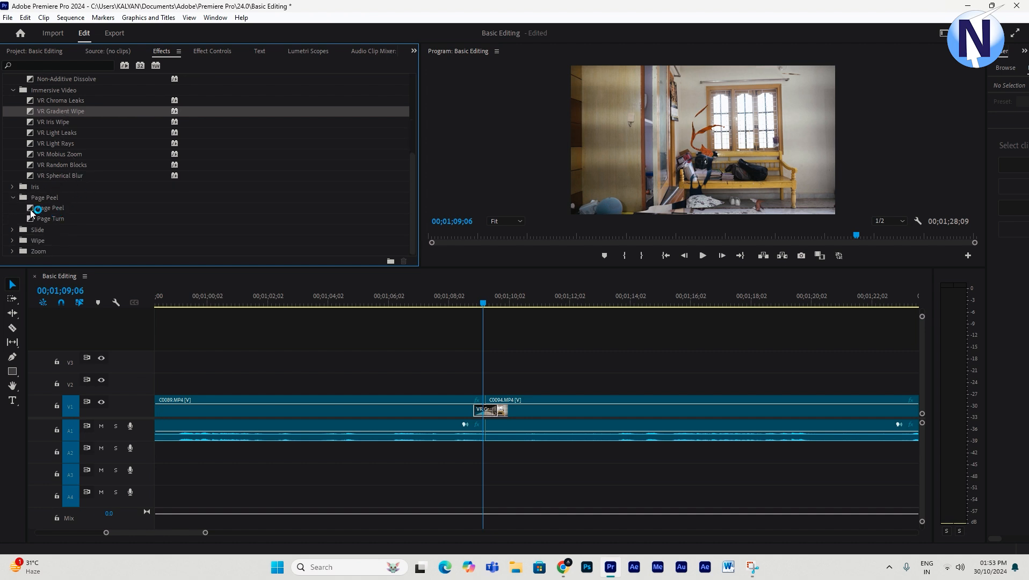
pyautogui.moveTo(30, 214); pyautogui.dragTo(493, 411)
pyautogui.click(469, 289)
pyautogui.press('space')
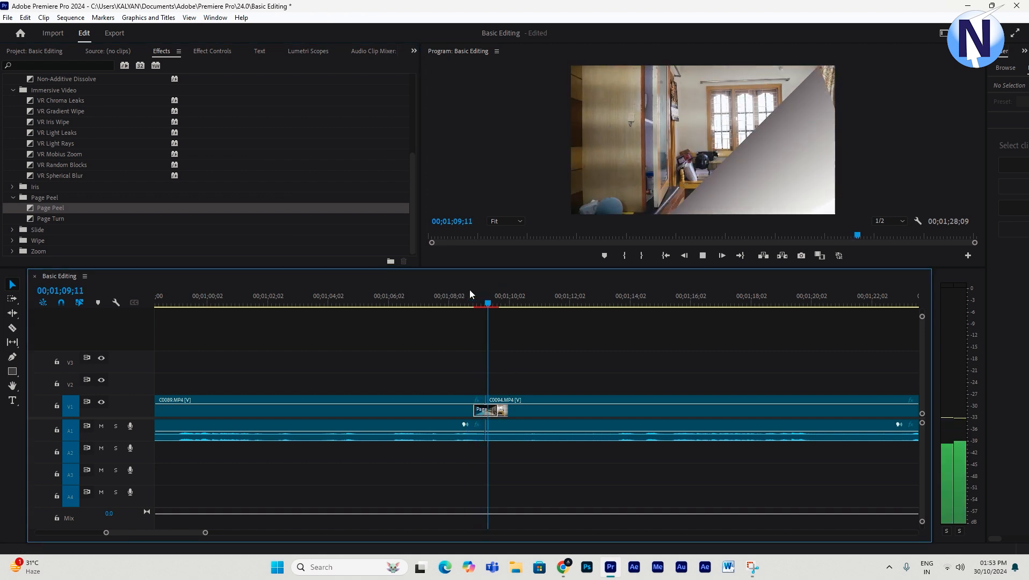
pyautogui.press('space')
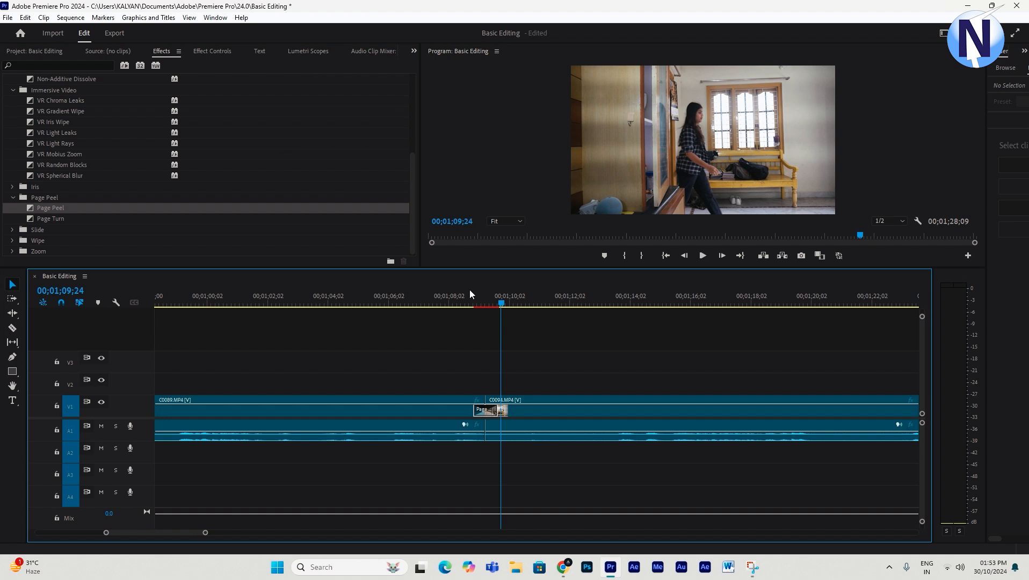
# - Replay the preview of the transition between C0089 and C0094
pyautogui.click(45, 218)
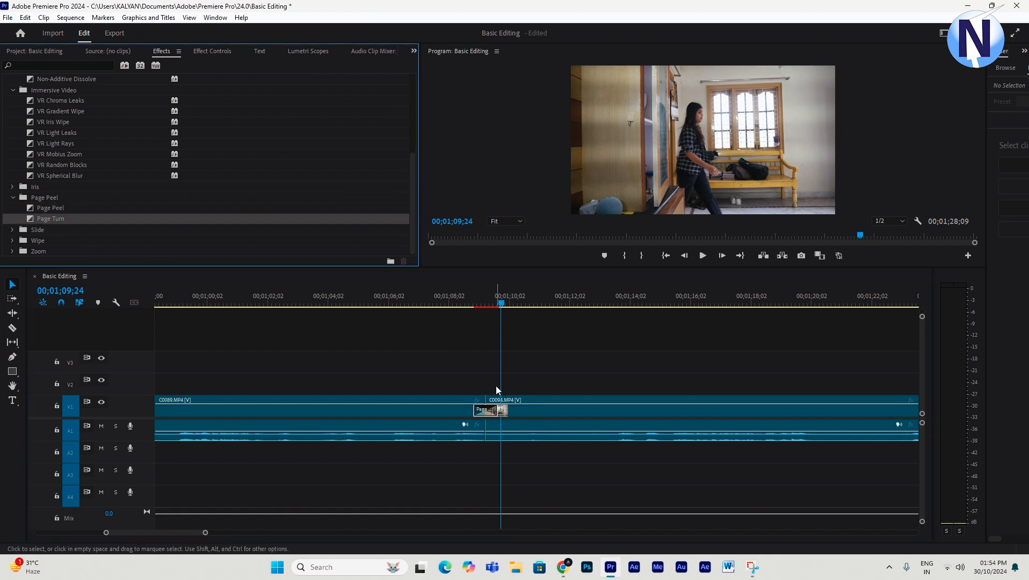
pyautogui.click(468, 306)
pyautogui.press('space')
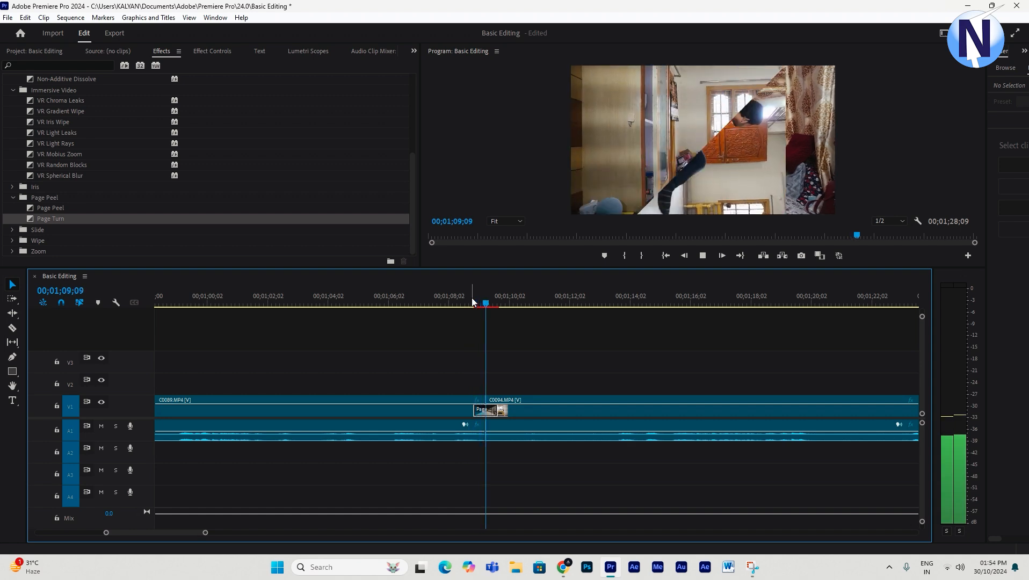
pyautogui.press('space')
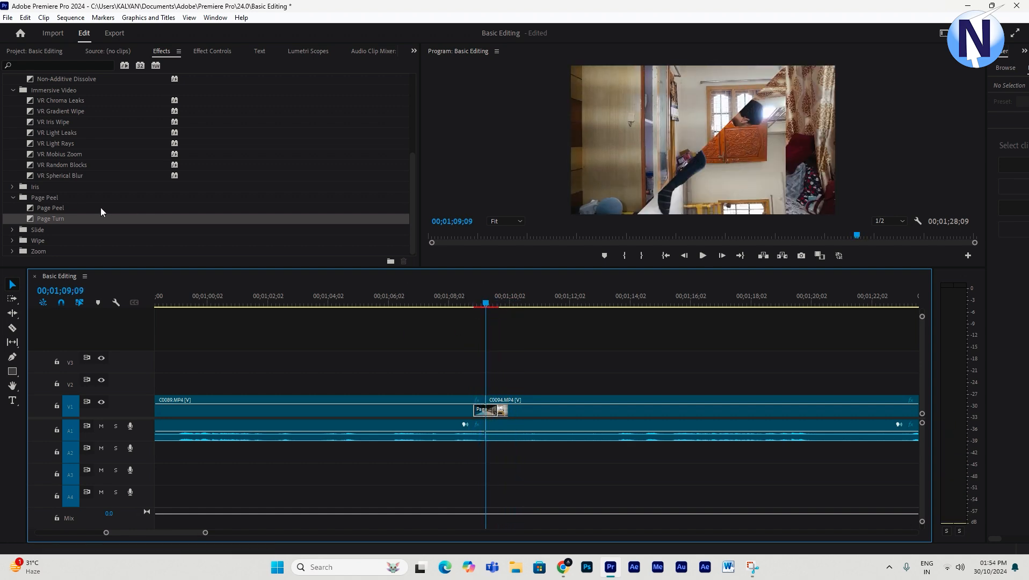
# - Open the Slide transitions, apply Band Slide to the cut between C0089 and C0094, and preview it
pyautogui.click(11, 230)
pyautogui.scroll(-1, 76, 218)
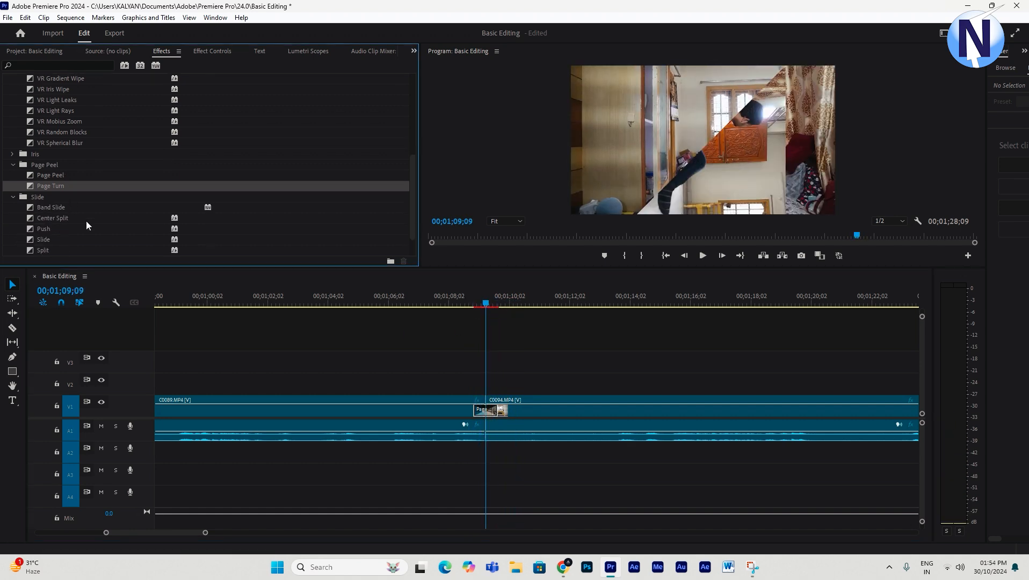
pyautogui.moveTo(42, 206); pyautogui.dragTo(486, 410)
pyautogui.click(472, 301)
pyautogui.press('space')
pyautogui.press('space')
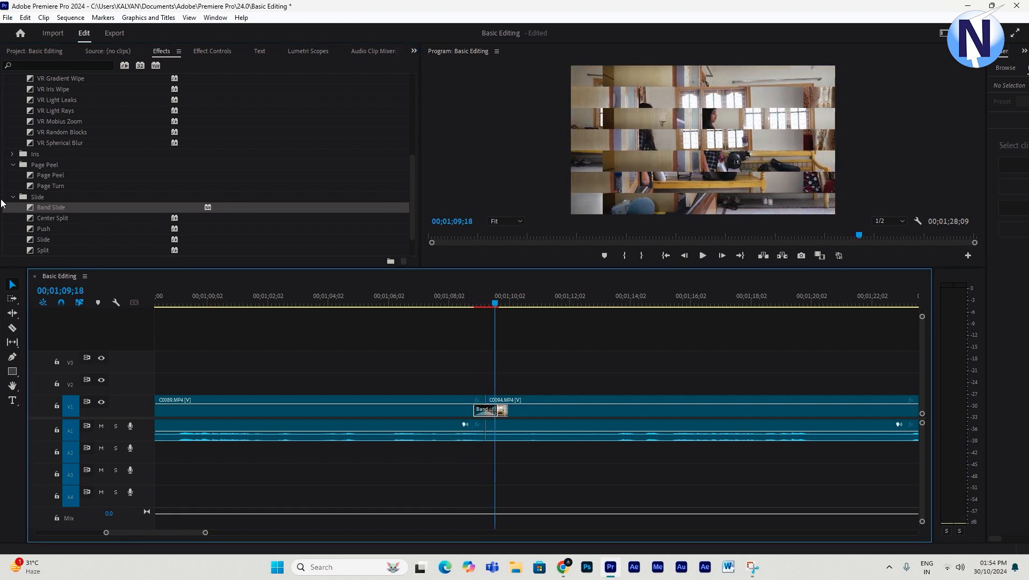
# - Apply the Whip transition to the cut between C0089 and C0094 and preview it
pyautogui.scroll(-1, 52, 204)
pyautogui.scroll(-2, 56, 212)
pyautogui.moveTo(39, 232); pyautogui.dragTo(485, 411)
pyautogui.click(472, 300)
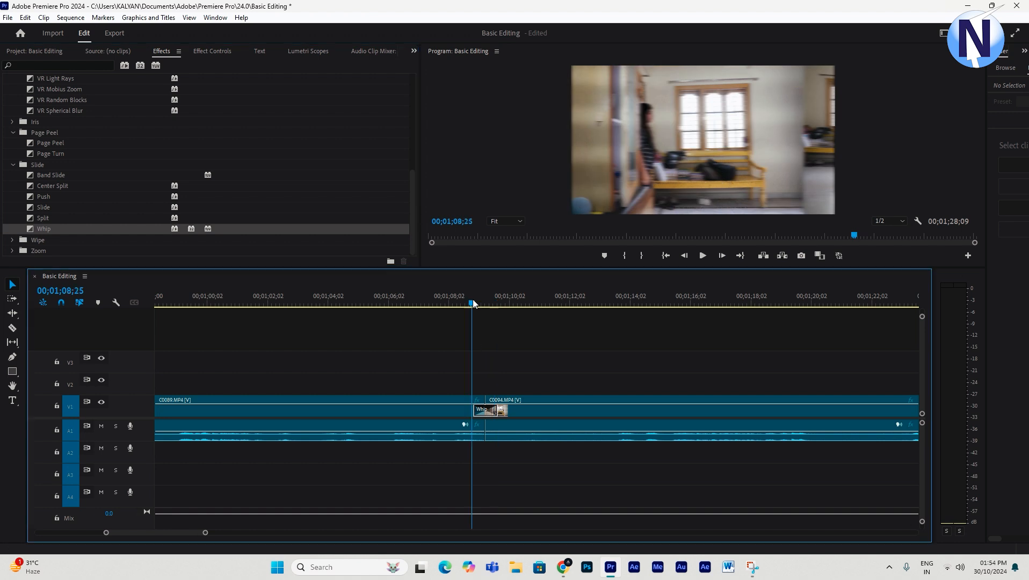
pyautogui.press('space')
pyautogui.press('space')
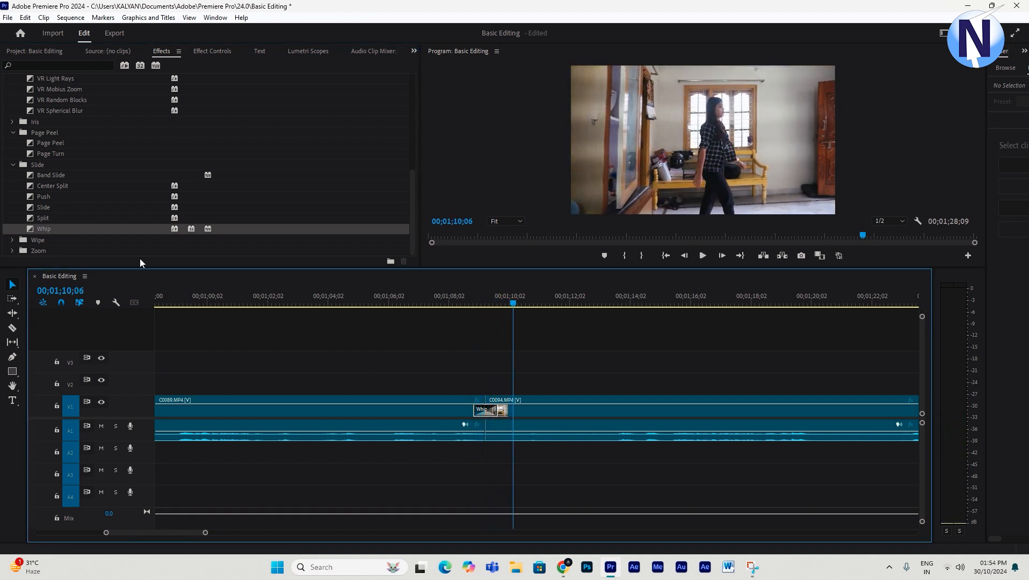
# - Open the Wipe transitions, apply Band Wipe to the cut between C0089 and C0094, and preview it
pyautogui.click(12, 240)
pyautogui.scroll(-2, 91, 210)
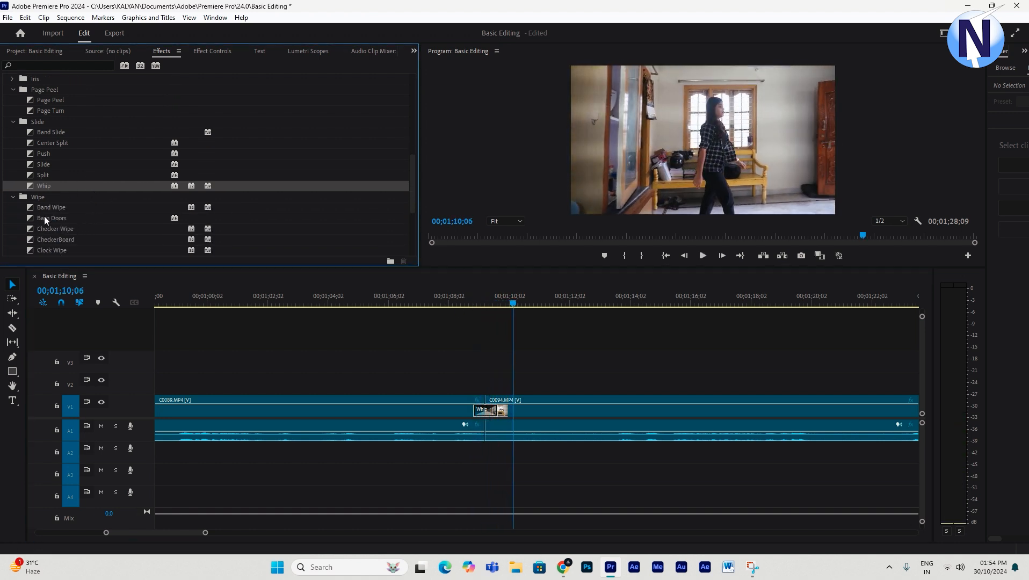
pyautogui.moveTo(43, 209); pyautogui.dragTo(488, 410)
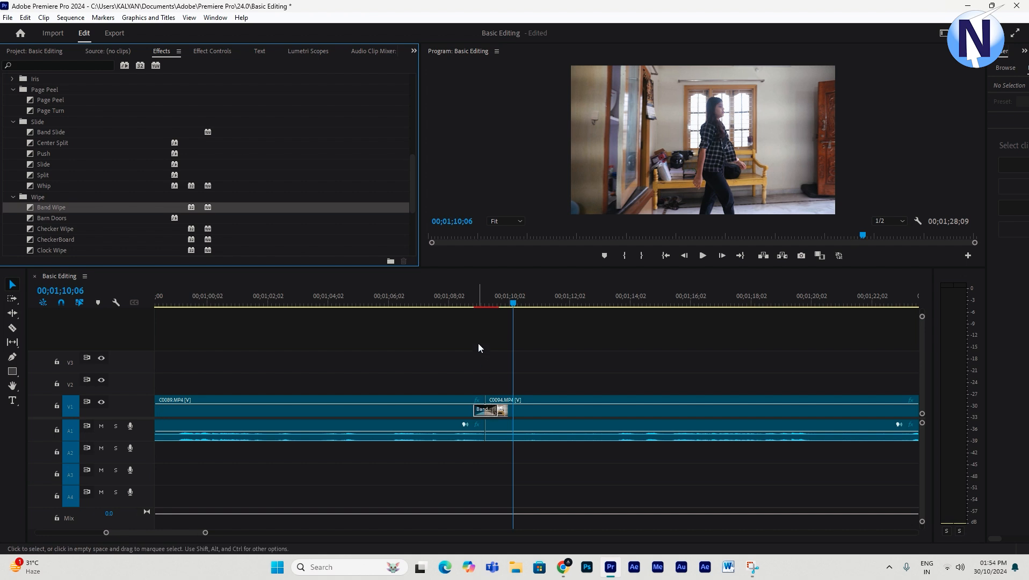
pyautogui.click(472, 301)
pyautogui.press('space')
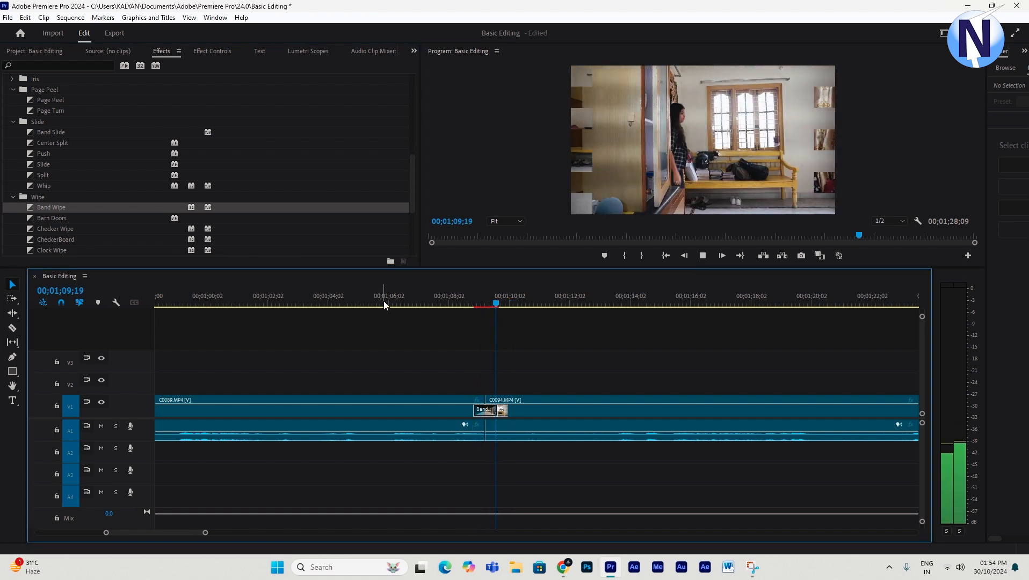
pyautogui.press('space')
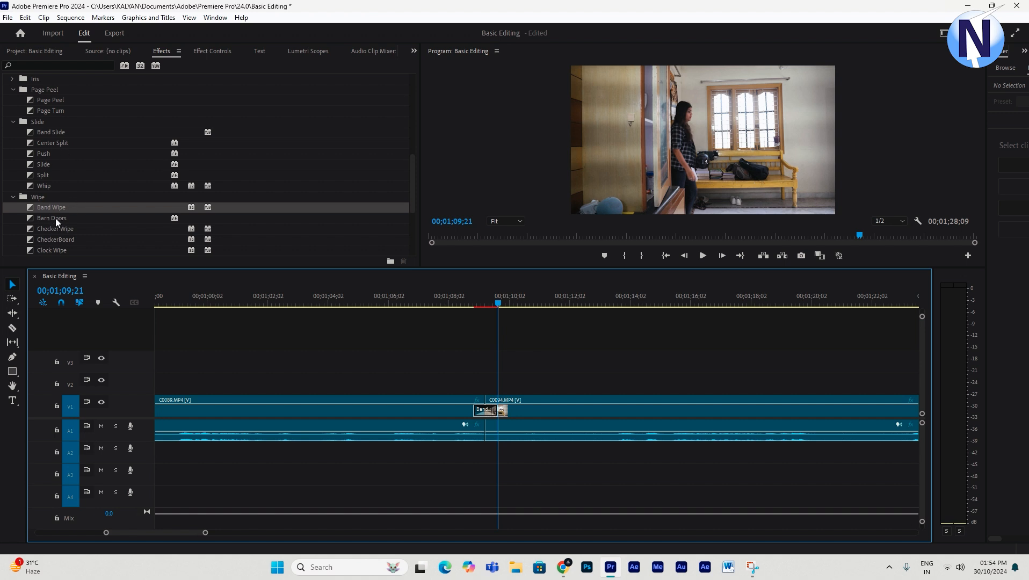
# - Apply Barn Doors to the cut between C0089 and C0094 and preview it
pyautogui.moveTo(55, 218); pyautogui.dragTo(488, 410)
pyautogui.click(475, 301)
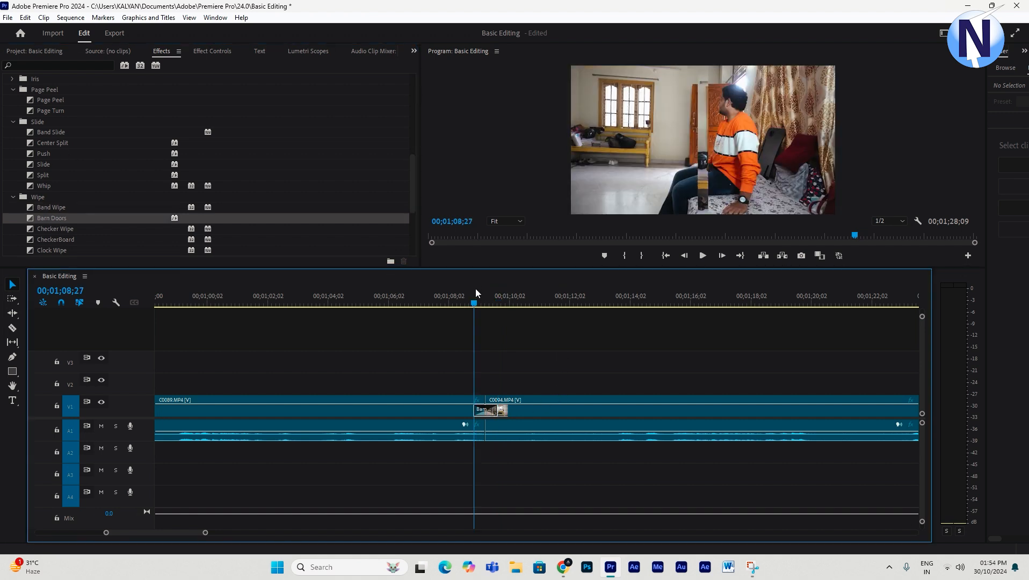
pyautogui.press('space')
pyautogui.moveTo(485, 303); pyautogui.dragTo(468, 307)
pyautogui.press('space')
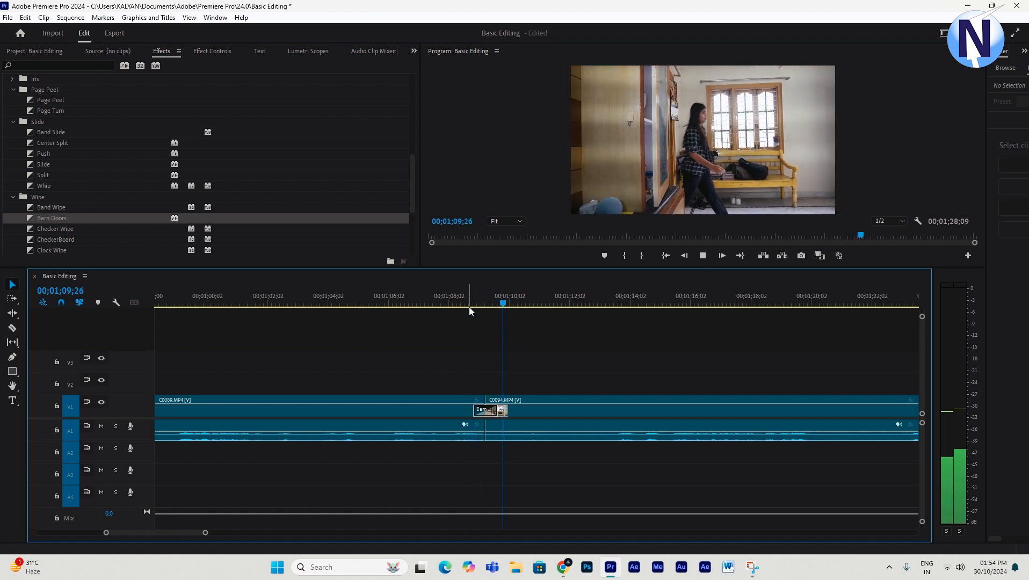
pyautogui.press('space')
# - Apply Checker Wipe to the cut between C0089 and C0094 and preview it
pyautogui.moveTo(49, 233); pyautogui.dragTo(486, 410)
pyautogui.click(473, 301)
pyautogui.press('space')
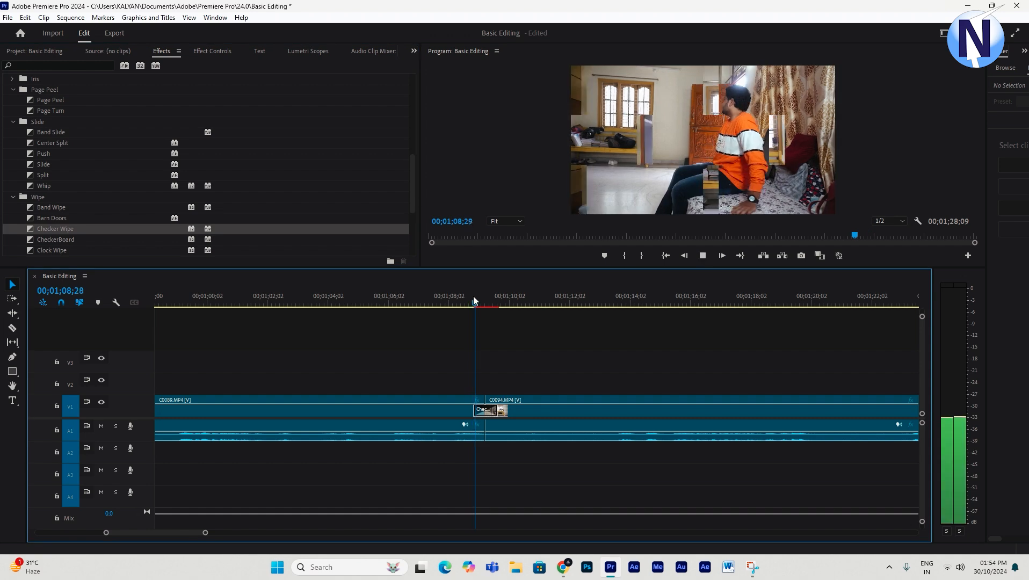
pyautogui.press('space')
# - Apply CheckerBoard to the cut between C0089 and C0094 and preview it
pyautogui.moveTo(59, 241); pyautogui.dragTo(488, 411)
pyautogui.click(464, 302)
pyautogui.press('space')
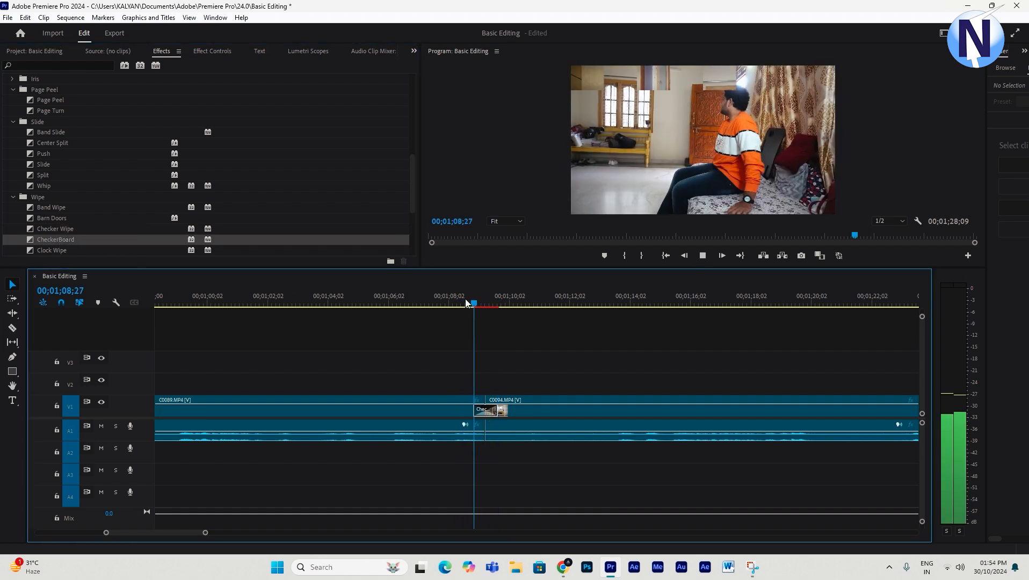
pyautogui.press('space')
# - Apply Clock Wipe to the cut between C0089 and C0094 and preview it
pyautogui.scroll(-2, 42, 242)
pyautogui.moveTo(51, 218); pyautogui.dragTo(490, 411)
pyautogui.click(459, 304)
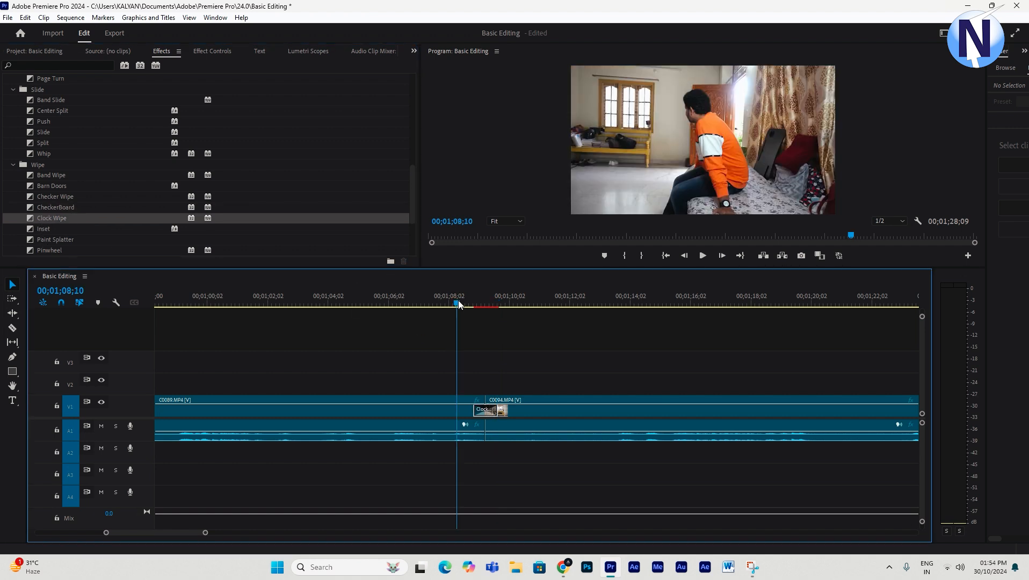
pyautogui.press('space')
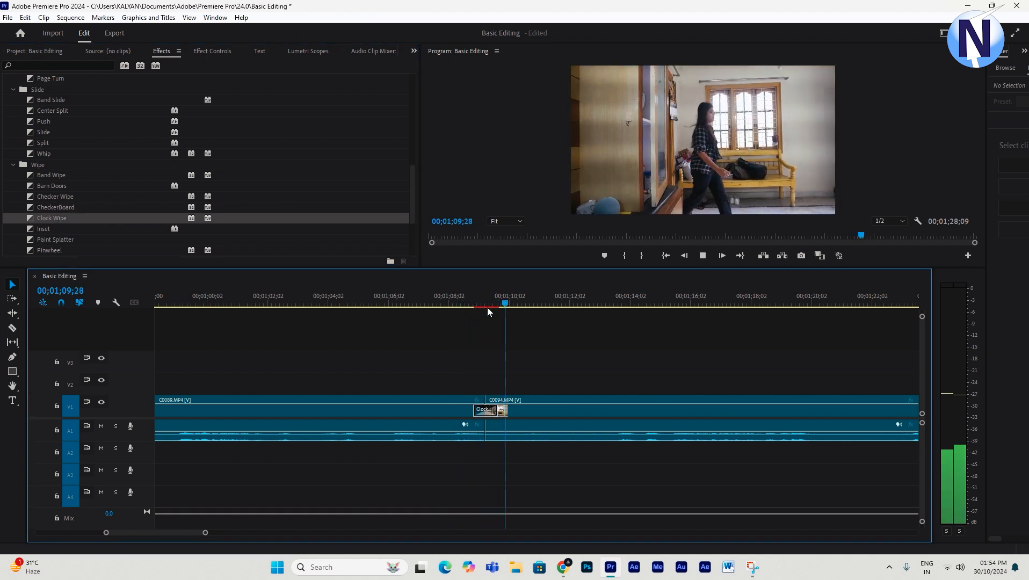
pyautogui.press('space')
# - Apply the Wipe transition to the cut between C0089 and C0094 and preview it
pyautogui.scroll(-5, 84, 215)
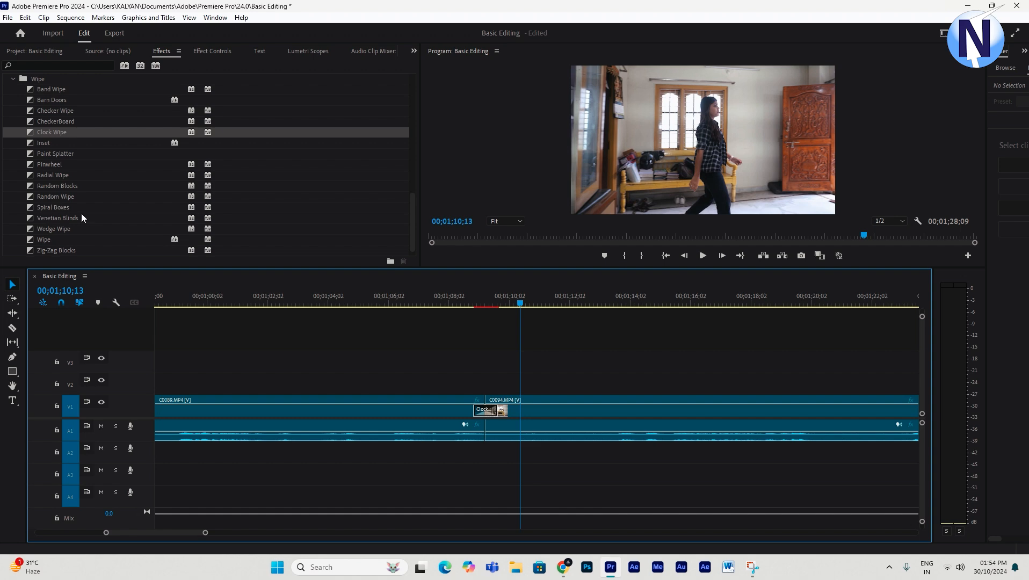
pyautogui.scroll(-1, 81, 213)
pyautogui.moveTo(42, 229); pyautogui.dragTo(491, 409)
pyautogui.click(465, 297)
pyautogui.press('space')
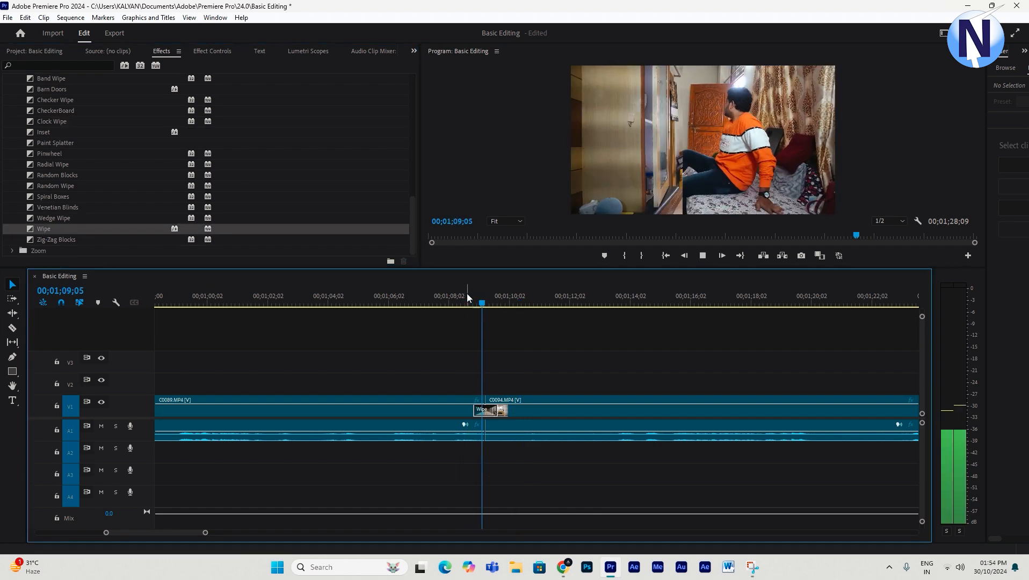
pyautogui.press('-')
pyautogui.press('-')
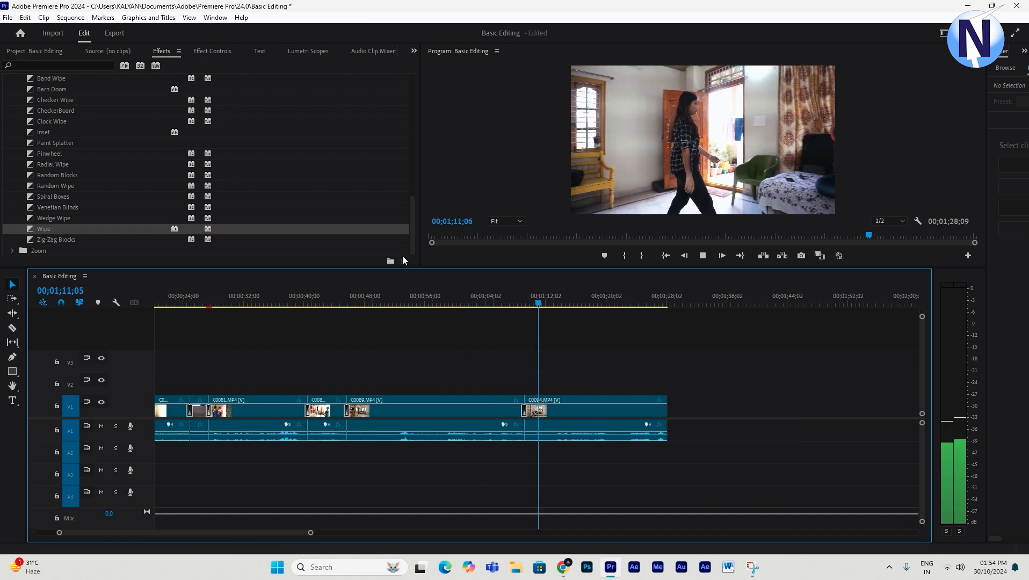
pyautogui.press('space')
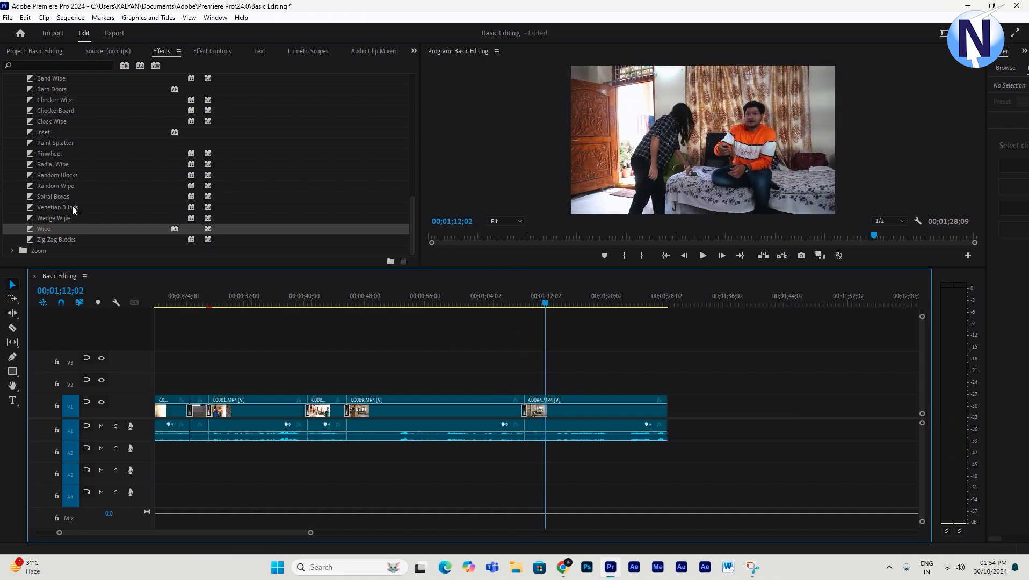
# - Open the Zoom transitions, apply Cross Zoom to the cut between C0089 and C0094, and preview it
pyautogui.click(13, 250)
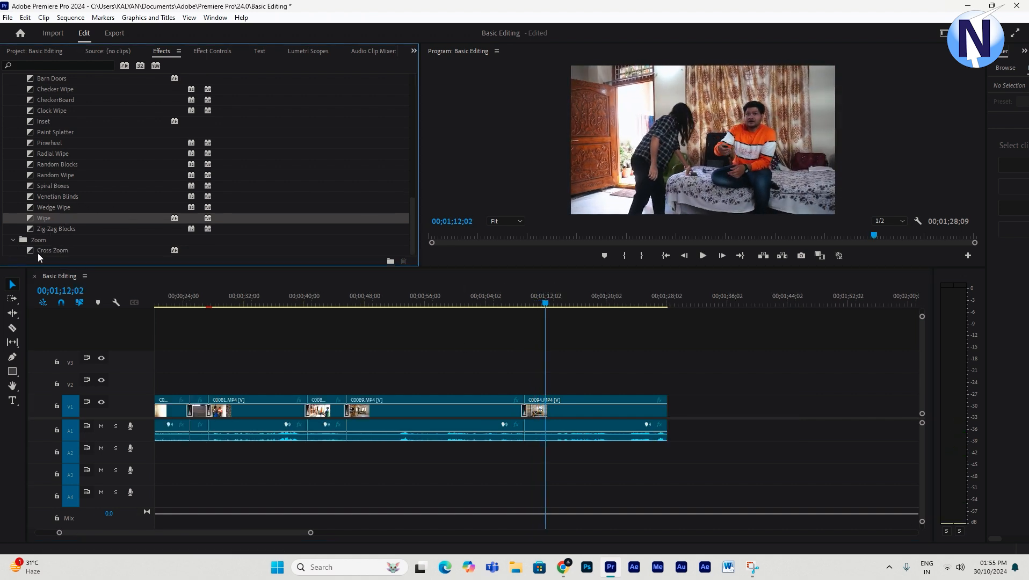
pyautogui.click(38, 250)
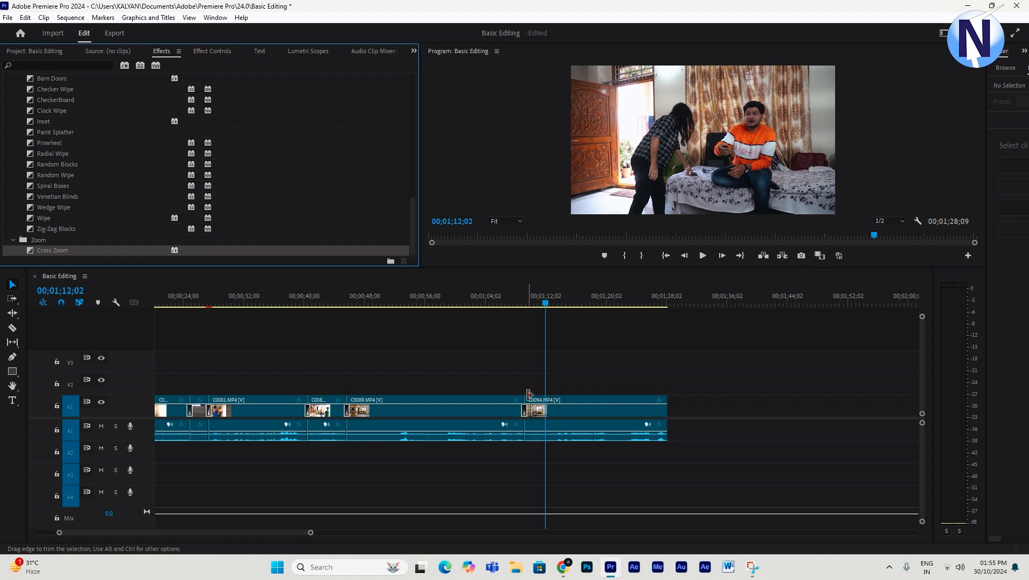
pyautogui.click(515, 294)
pyautogui.press('space')
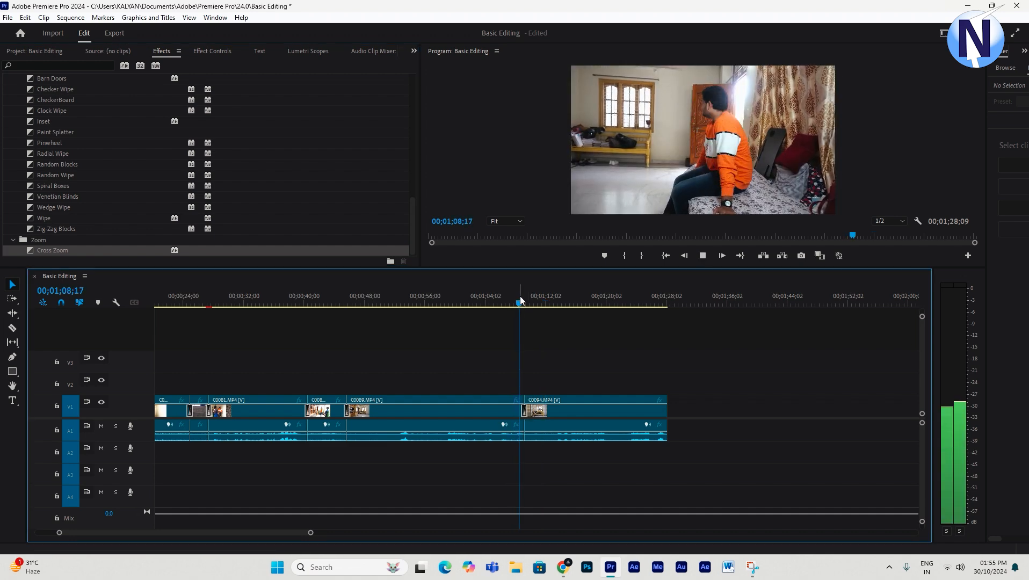
pyautogui.press('space')
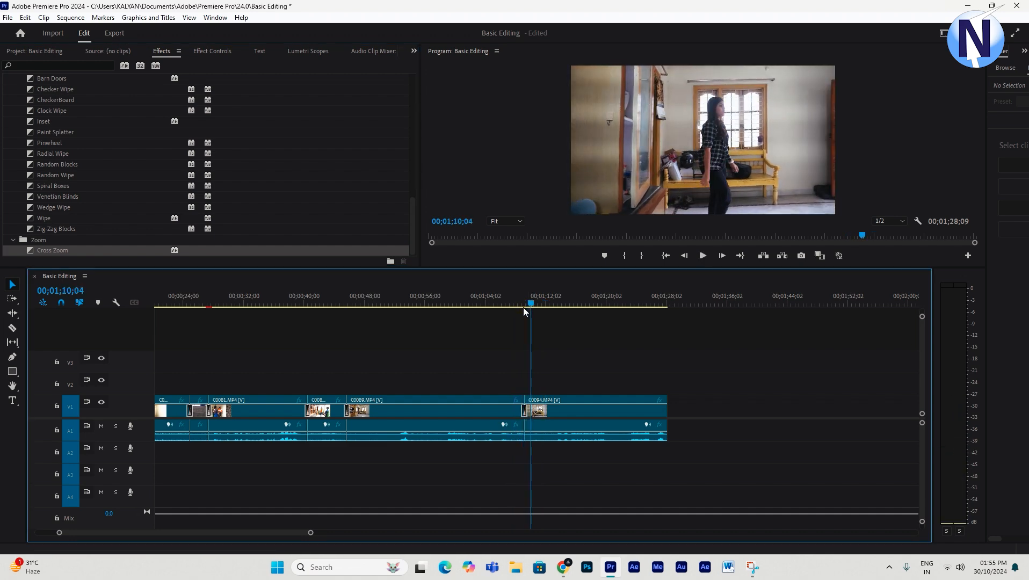
# - Drag the Cross Zoom transition so it starts at the cut
pyautogui.press('-')
pyautogui.press('-')
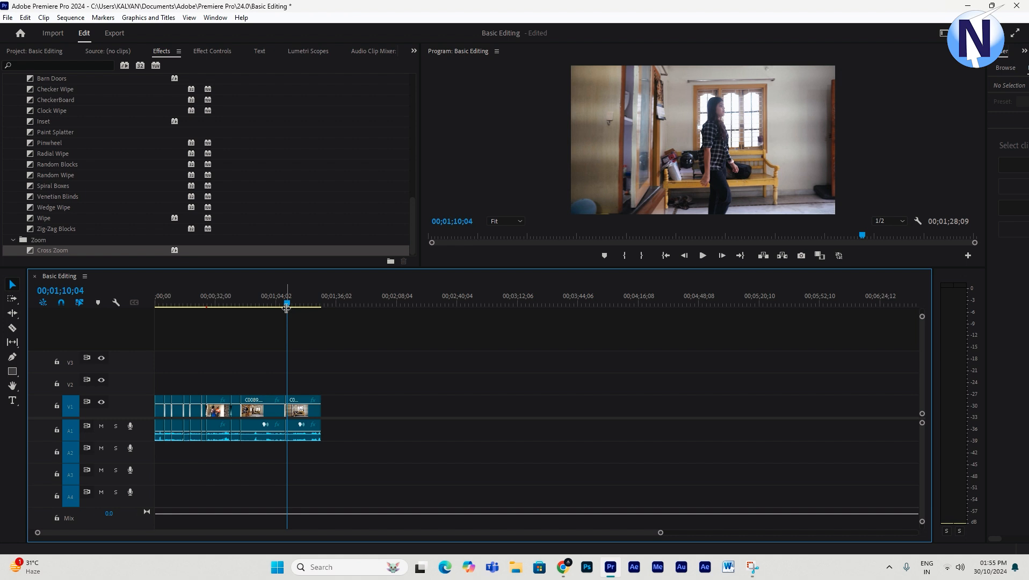
pyautogui.press('-')
pyautogui.press('=')
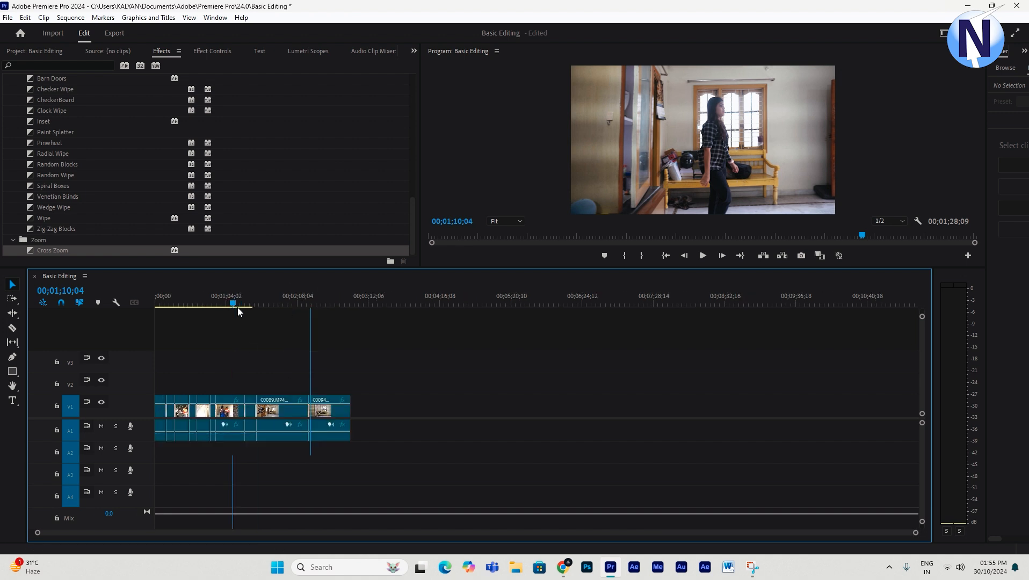
pyautogui.press('=')
pyautogui.press('=')
pyautogui.press('=')
pyautogui.moveTo(534, 305); pyautogui.dragTo(521, 306)
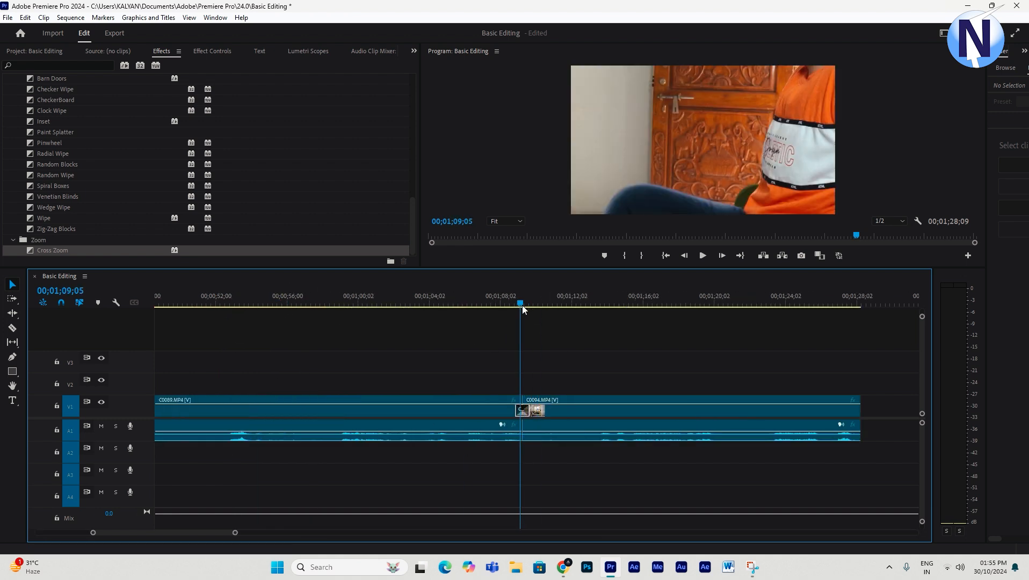
pyautogui.press('=')
pyautogui.press('=')
pyautogui.press('=')
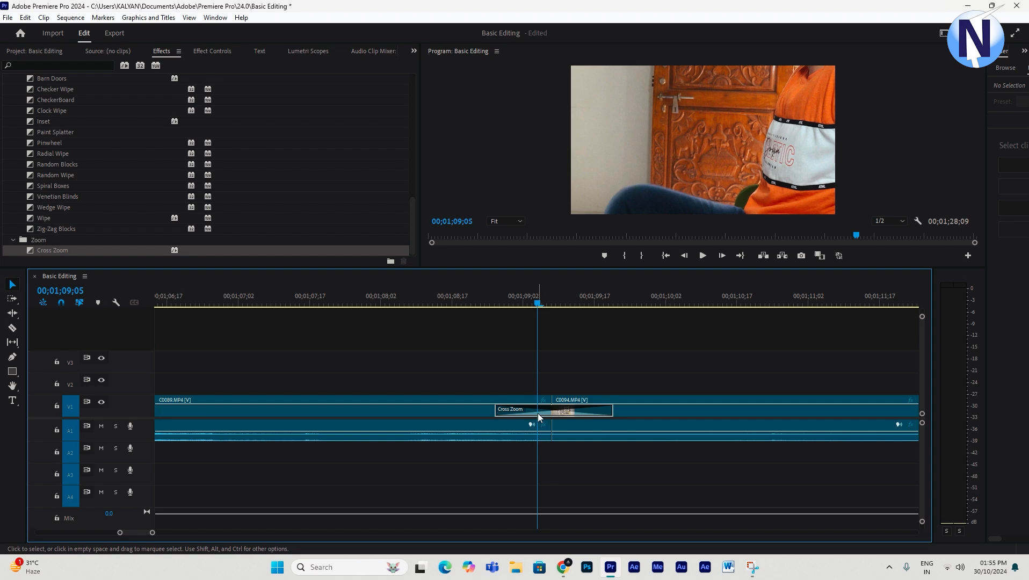
pyautogui.moveTo(537, 304); pyautogui.dragTo(594, 328)
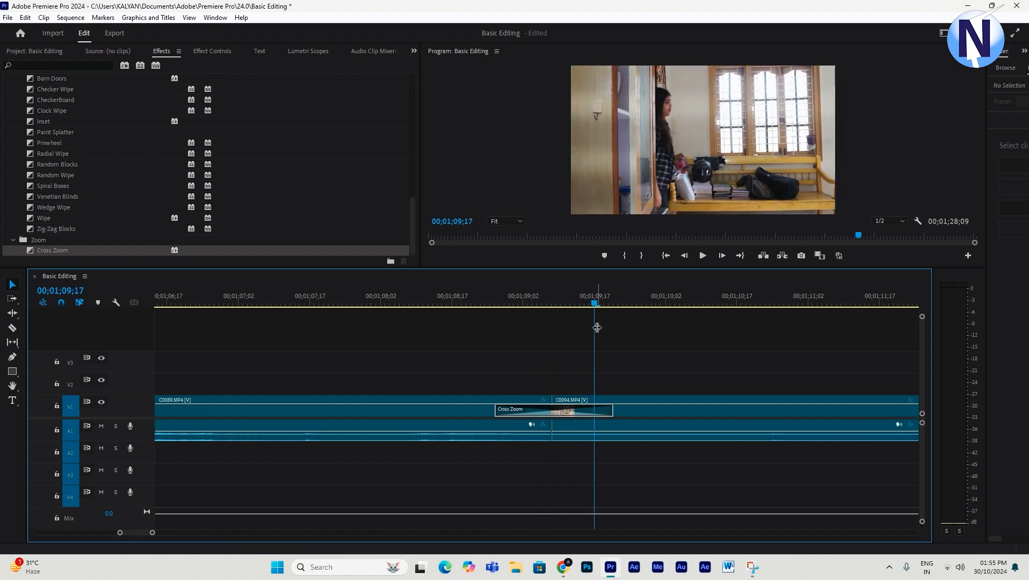
pyautogui.press('-')
pyautogui.press('=')
pyautogui.moveTo(543, 301); pyautogui.dragTo(417, 332)
pyautogui.press('-')
pyautogui.moveTo(518, 411); pyautogui.dragTo(549, 410)
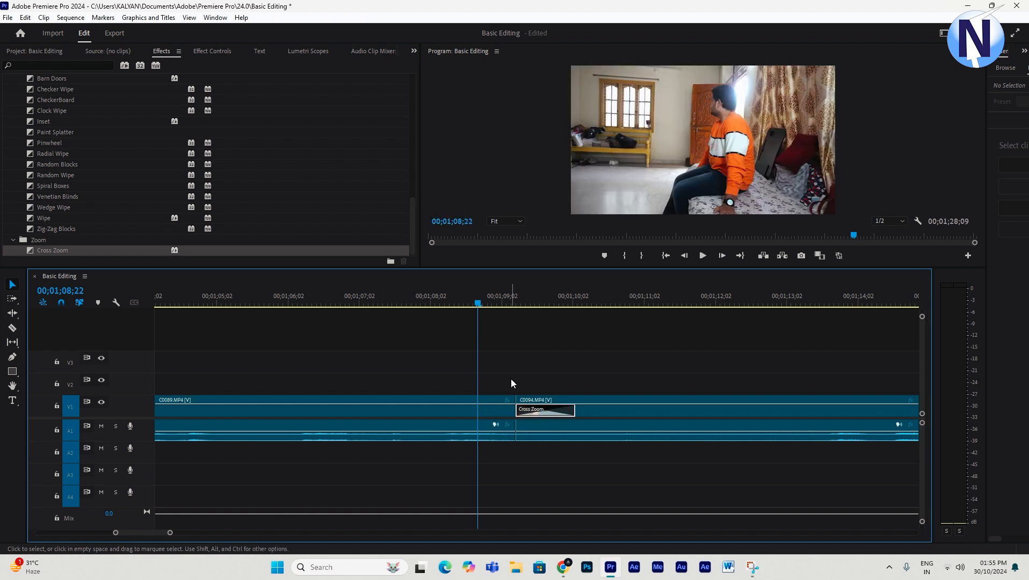
# - Set the Cross Zoom transition's alignment to Center at Cut and preview it
pyautogui.click(218, 54)
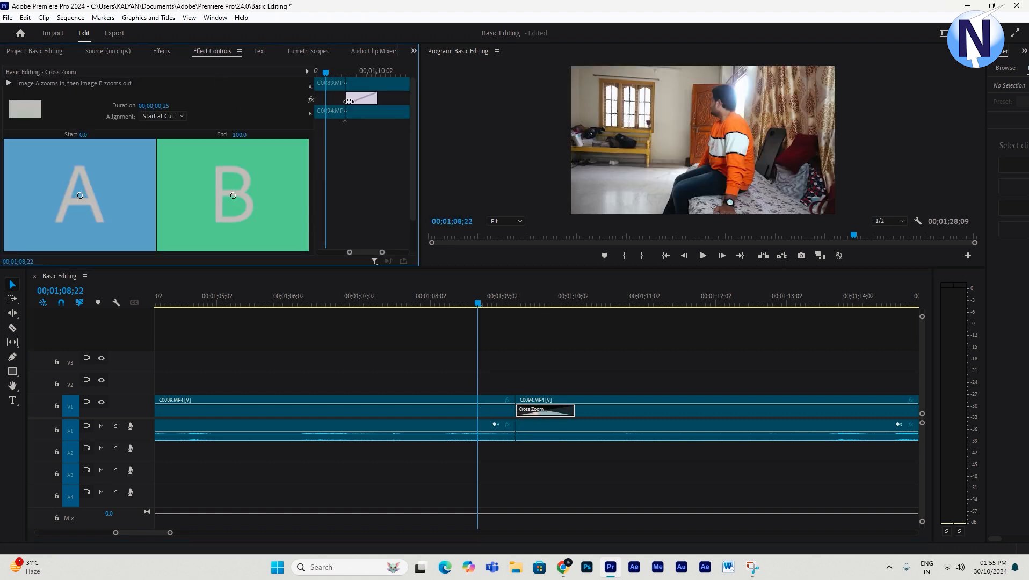
pyautogui.click(170, 116)
pyautogui.click(173, 127)
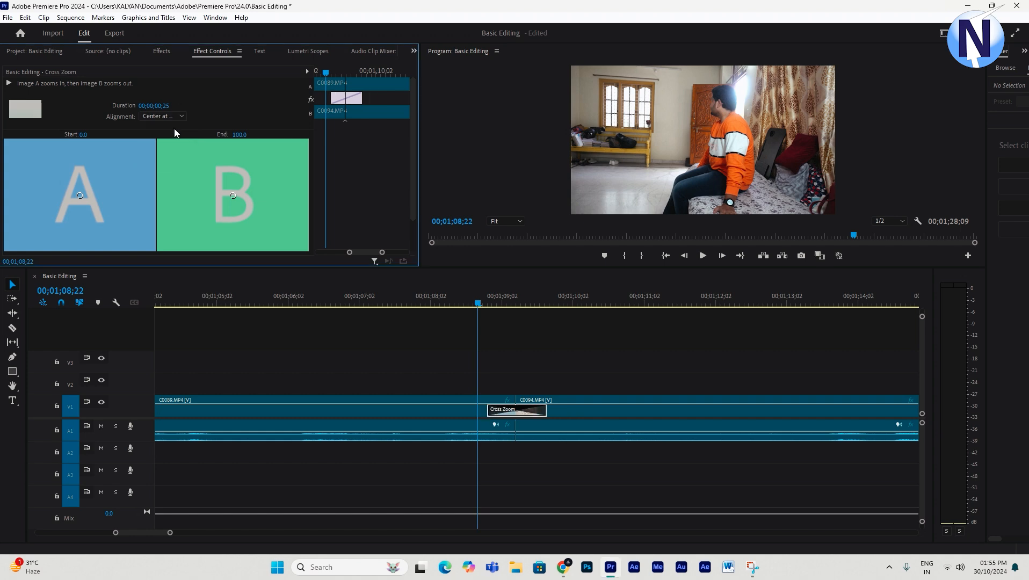
pyautogui.click(481, 299)
pyautogui.press('space')
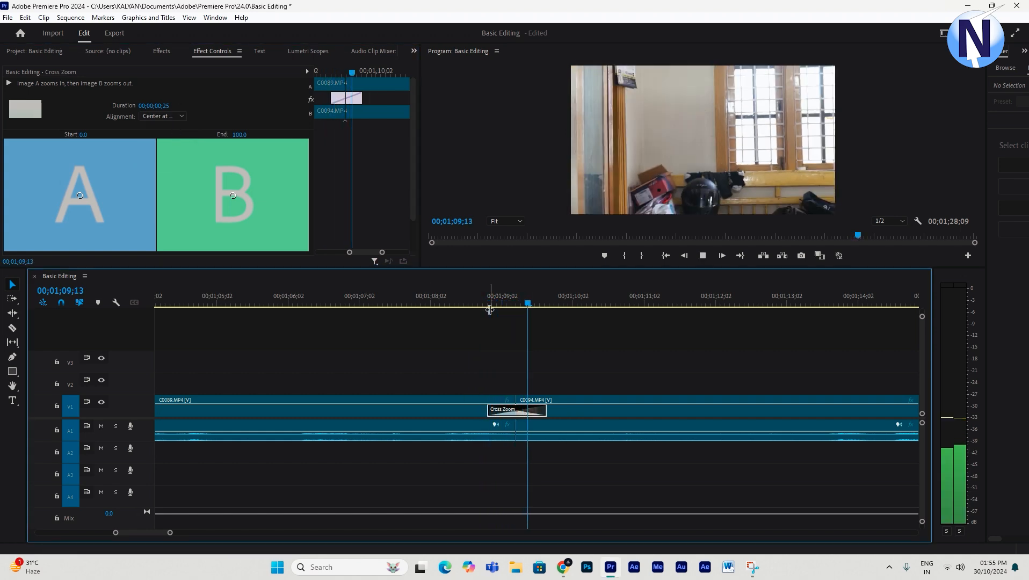
pyautogui.press('-')
pyautogui.press('-')
pyautogui.press('-')
pyautogui.click(620, 380)
pyautogui.press('space')
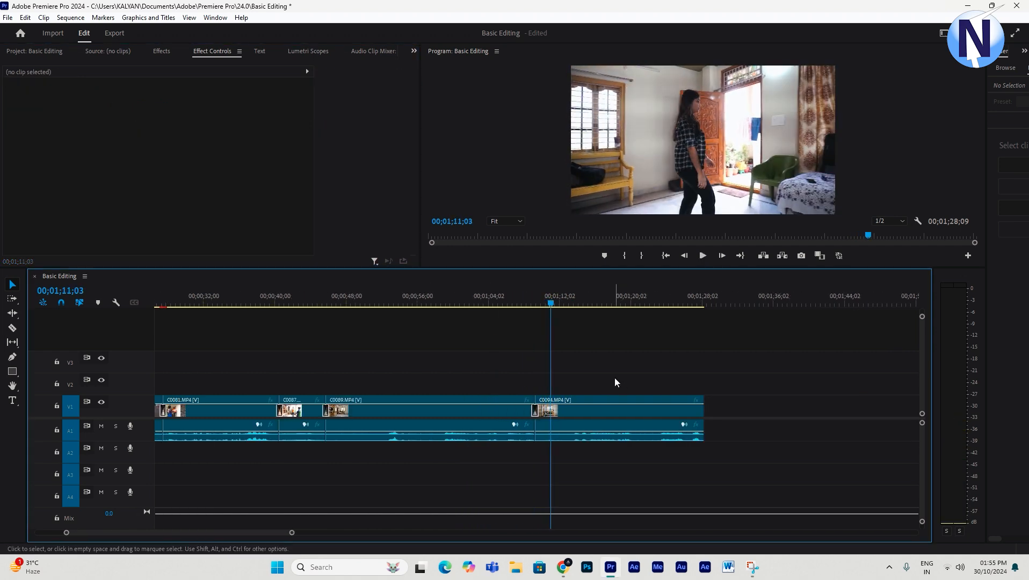